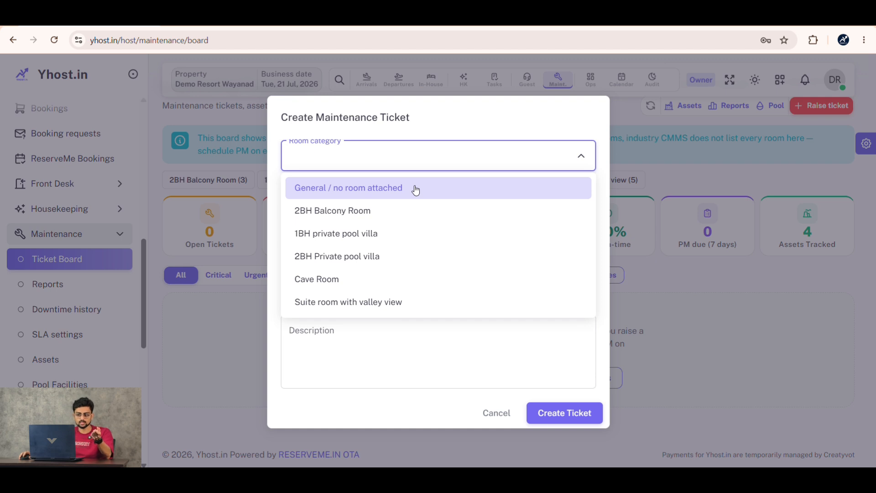
Set the maintenance ticket's room category to Cave Room, choose room 101 on F2nd, and title it "ac not working"
{"action": "left_click", "coordinate": [411, 277]}
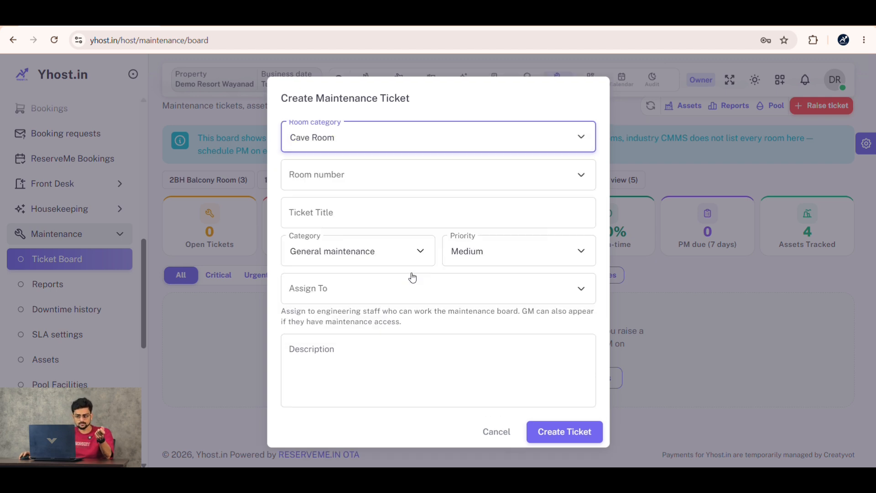
{"action": "left_click", "coordinate": [357, 169]}
{"action": "left_click", "coordinate": [363, 201]}
{"action": "left_click", "coordinate": [359, 218]}
{"action": "type", "text": "ac"}
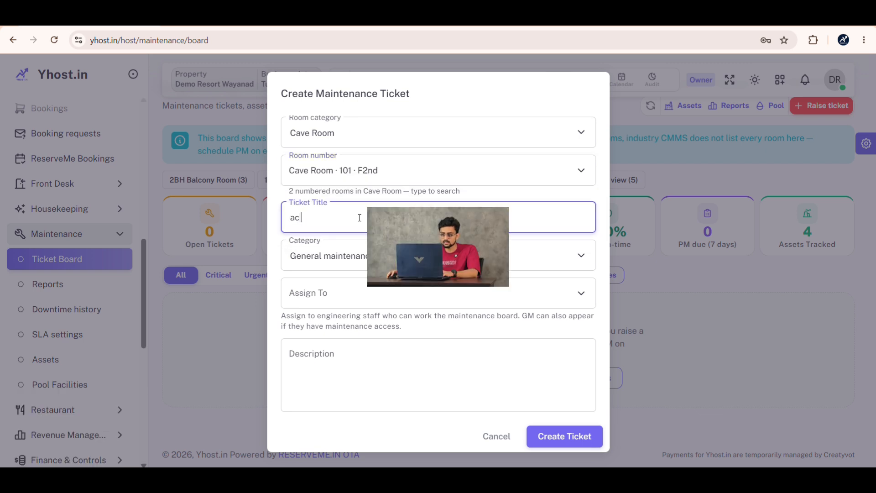
{"action": "type", "text": " not w"}
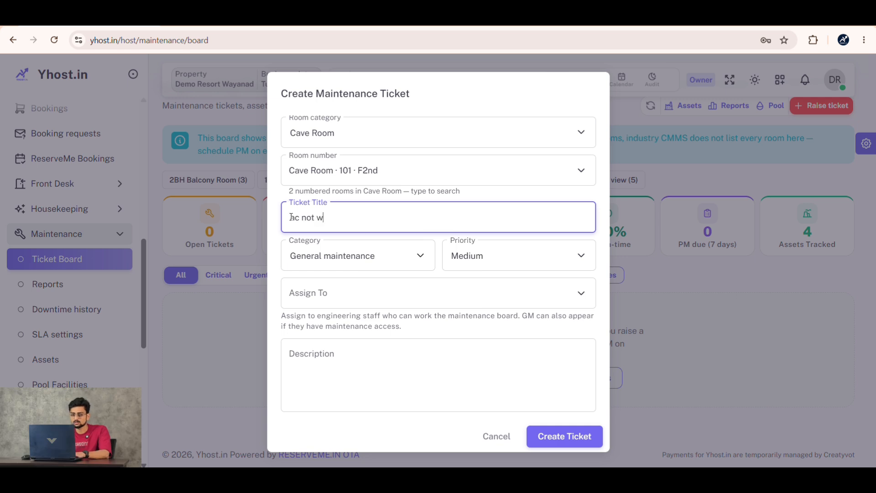
{"action": "type", "text": "orking"}
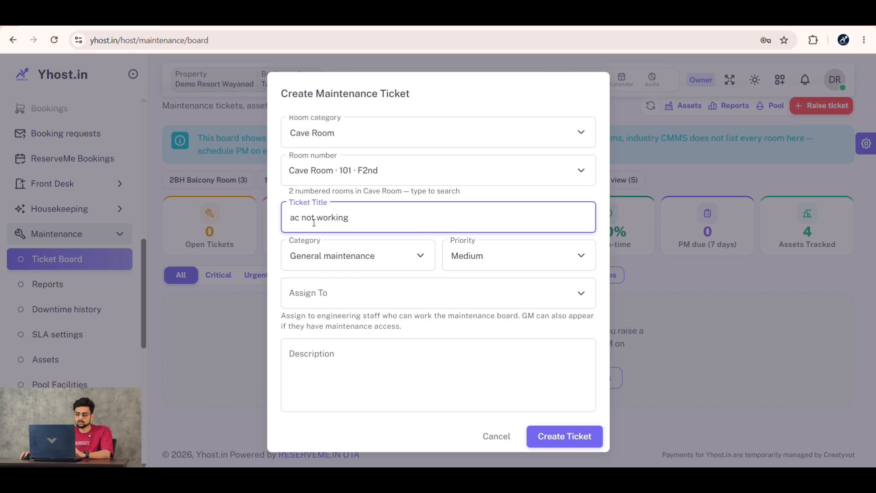
Set the ticket's category to Electrical and its priority to High
{"action": "left_click", "coordinate": [346, 264]}
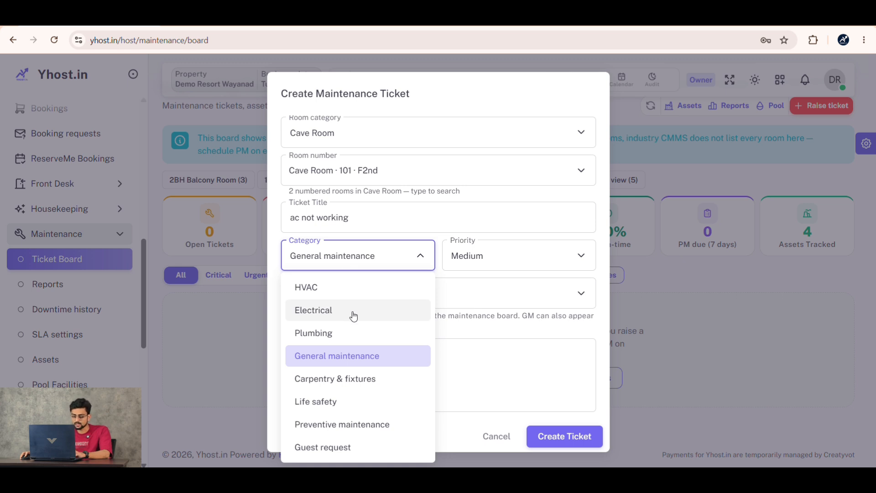
{"action": "left_click", "coordinate": [354, 311]}
{"action": "left_click", "coordinate": [502, 269]}
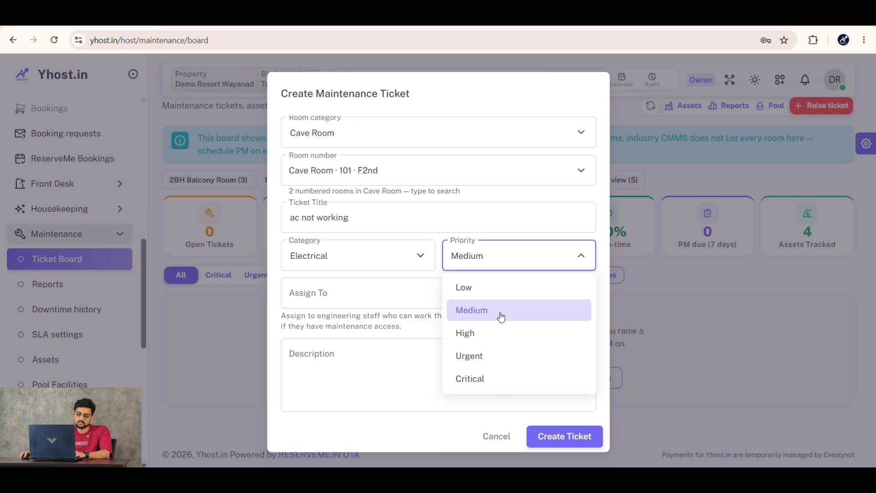
{"action": "left_click", "coordinate": [499, 334]}
Assign the ticket to the maintenance technician and create it with an empty description
{"action": "left_click", "coordinate": [347, 293]}
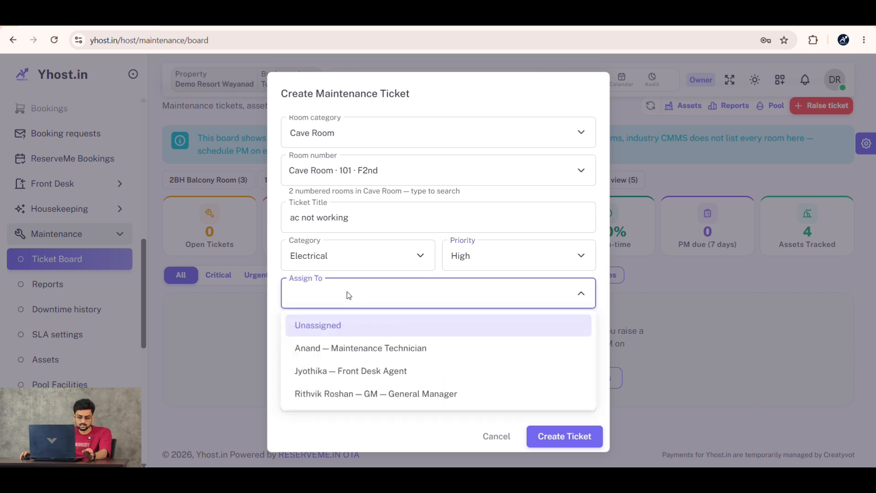
{"action": "left_click", "coordinate": [496, 352]}
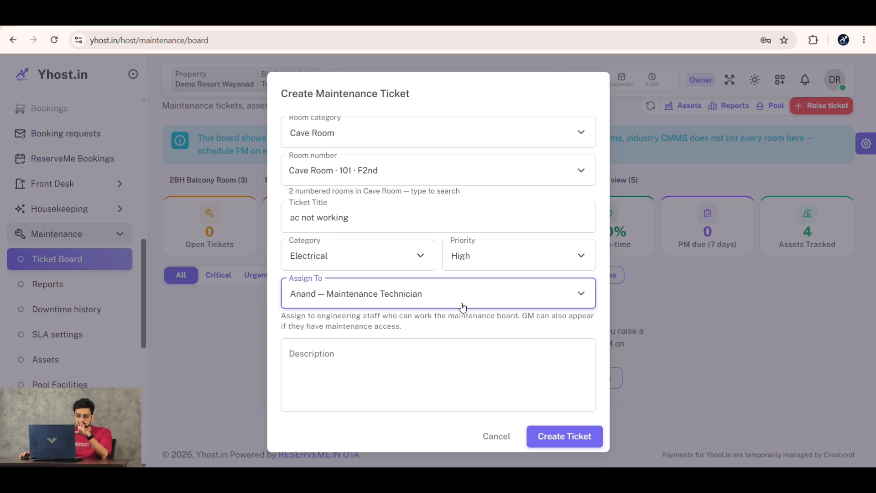
{"action": "left_click", "coordinate": [439, 376]}
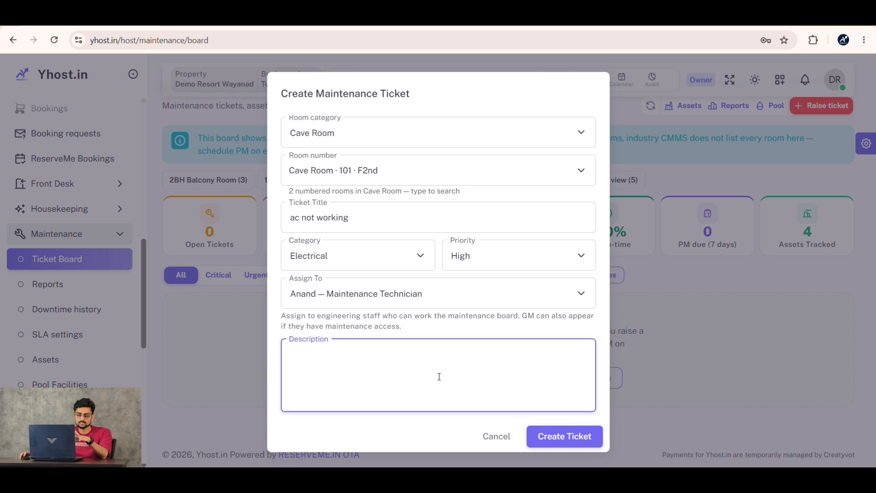
{"action": "left_click", "coordinate": [566, 438]}
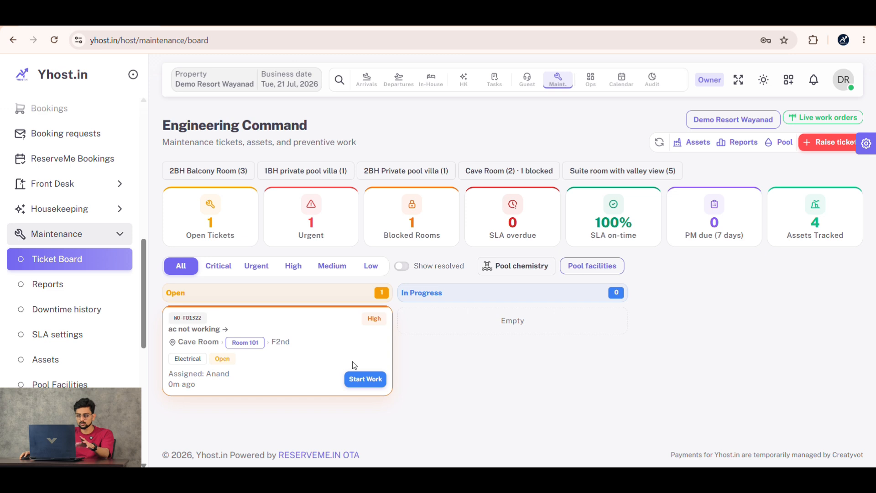
Start work on the "ac not working" ticket and resolve it
{"action": "left_click", "coordinate": [374, 381]}
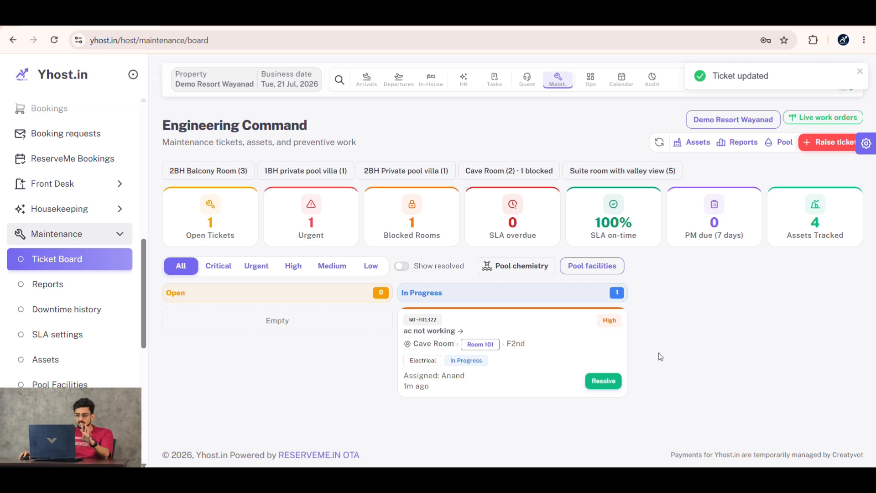
{"action": "left_click", "coordinate": [603, 380]}
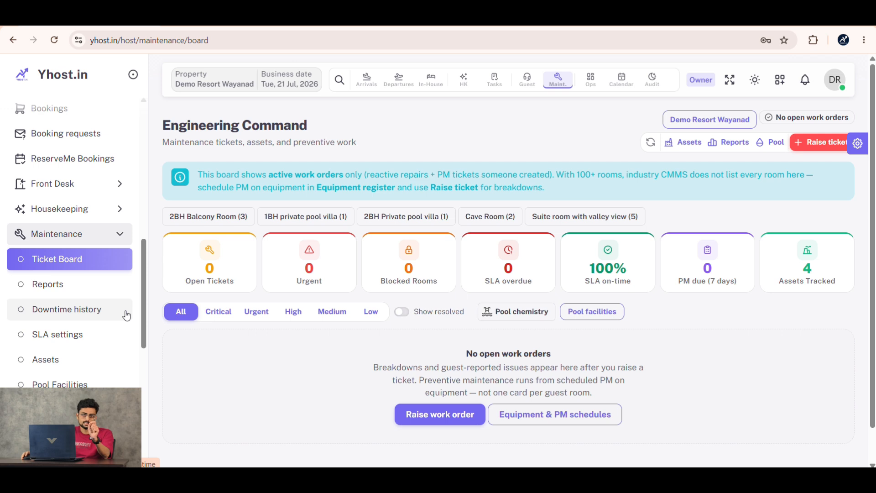
View the maintenance reports for the 7-day range
{"action": "scroll", "coordinate": [126, 315], "scroll_direction": "down", "scroll_amount": 3}
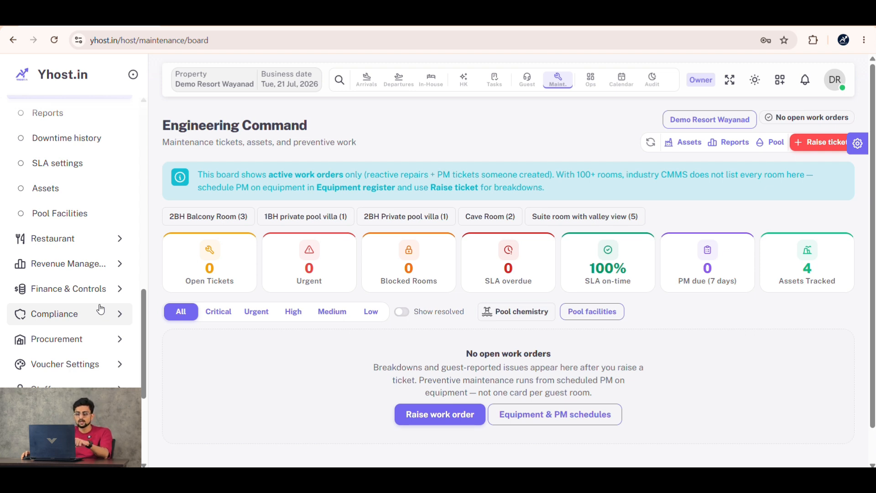
{"action": "scroll", "coordinate": [107, 304], "scroll_direction": "up", "scroll_amount": 2}
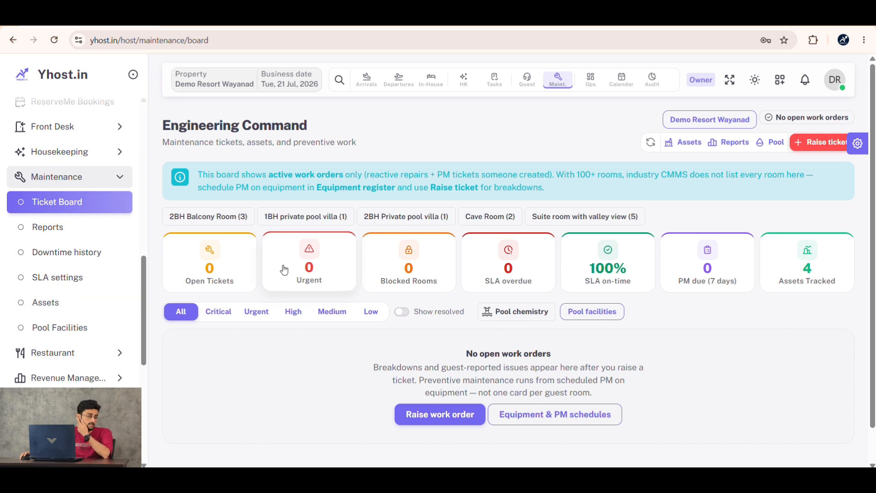
{"action": "left_click", "coordinate": [86, 227]}
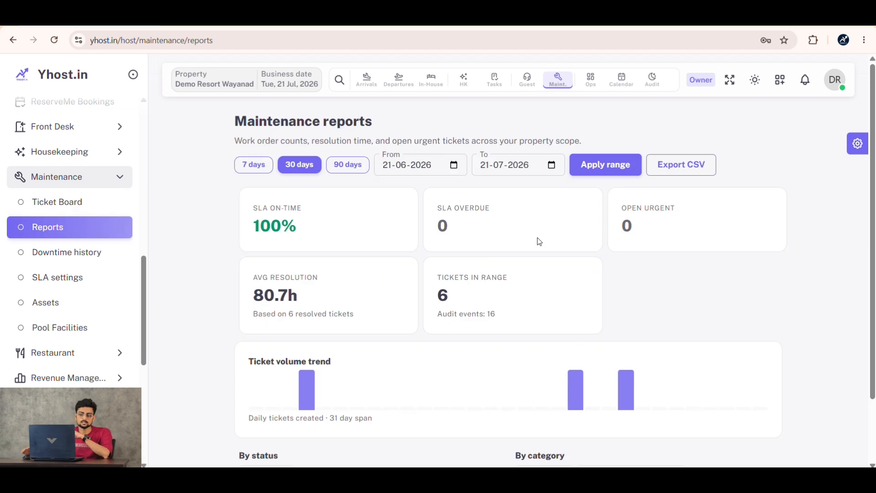
{"action": "left_click", "coordinate": [263, 165]}
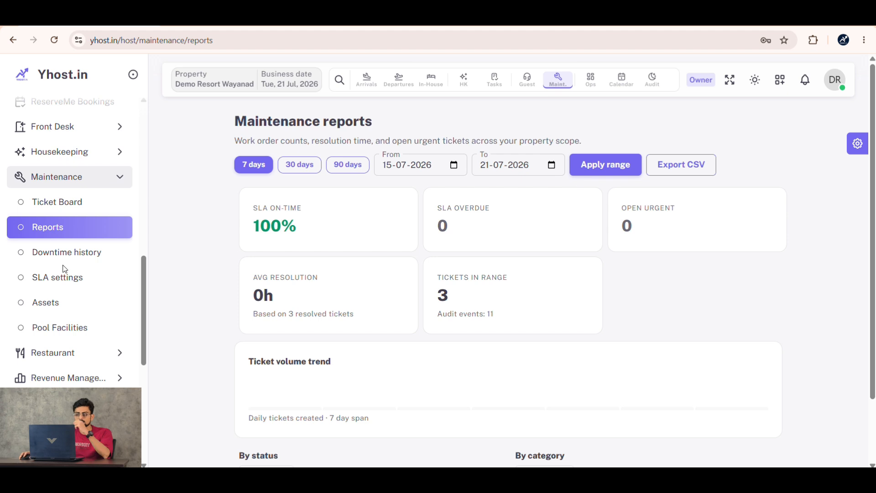
Start a downtime log in the downtime history for 1BH private pool villa with the reason Damage
{"action": "left_click", "coordinate": [75, 259]}
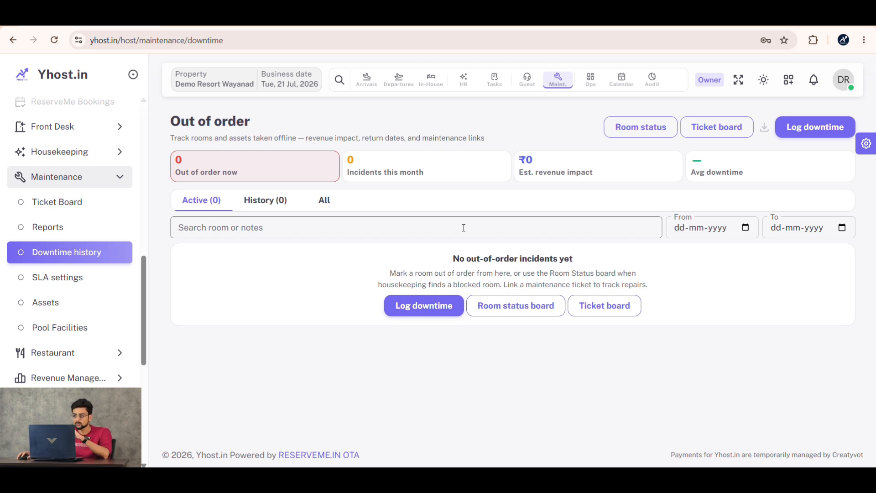
{"action": "left_click", "coordinate": [807, 136]}
{"action": "left_click", "coordinate": [379, 172]}
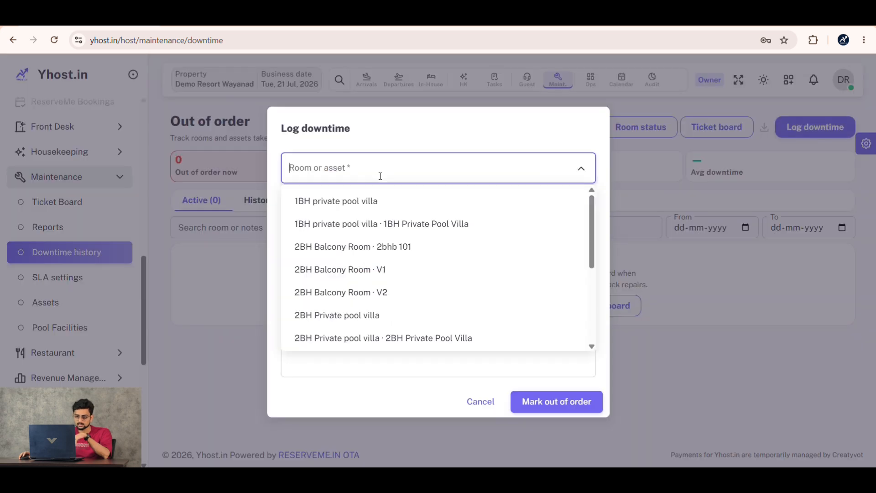
{"action": "left_click", "coordinate": [394, 208]}
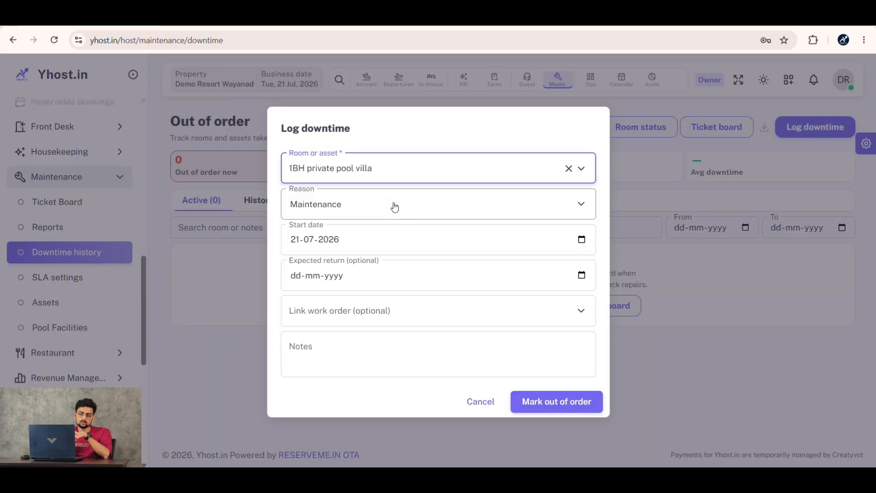
{"action": "left_click", "coordinate": [394, 207]}
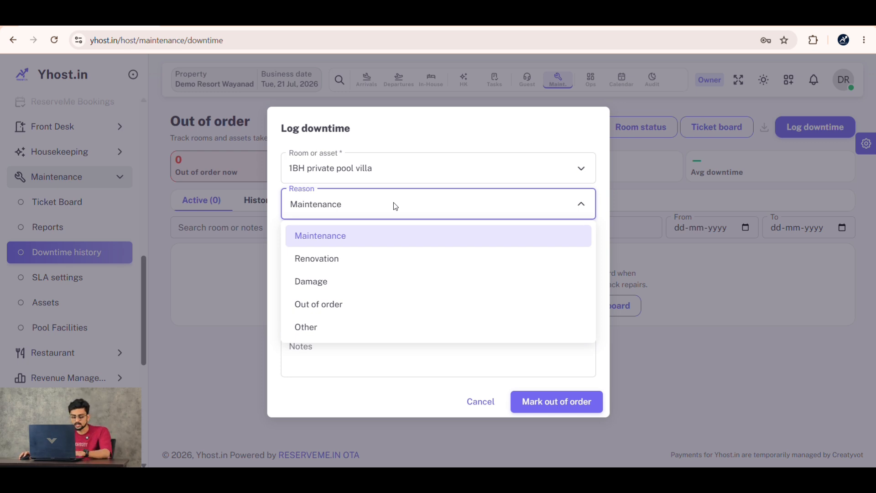
{"action": "left_click", "coordinate": [398, 283]}
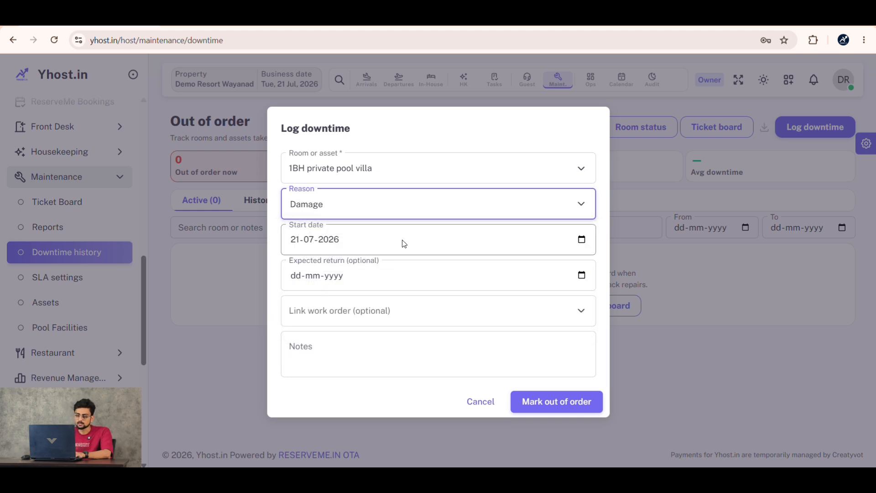
Set the expected return to 22-07-2026 with no linked work order, and try to mark the villa out of order
{"action": "left_click", "coordinate": [296, 276]}
{"action": "type", "text": "22-"}
{"action": "type", "text": "07-2026"}
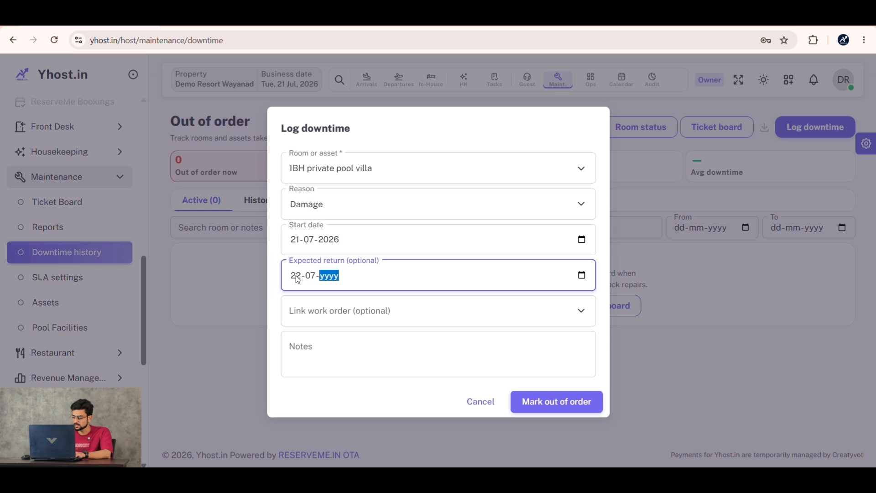
{"action": "key", "text": "Tab"}
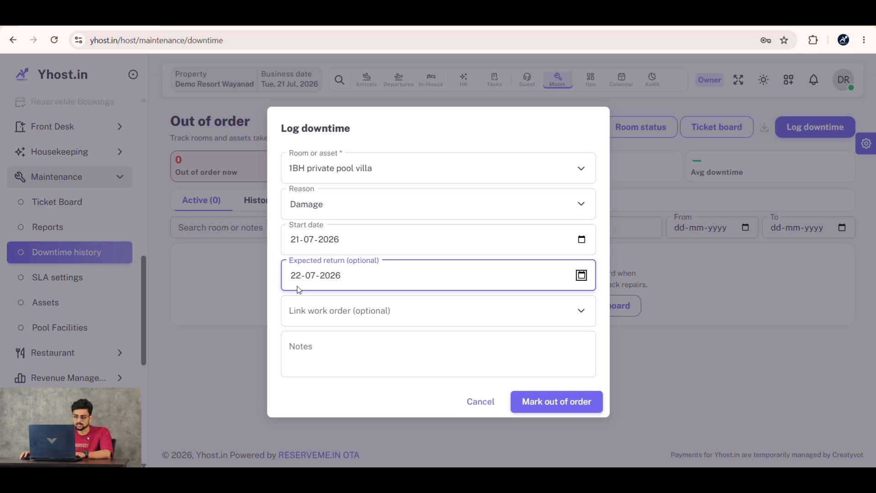
{"action": "left_click", "coordinate": [459, 314]}
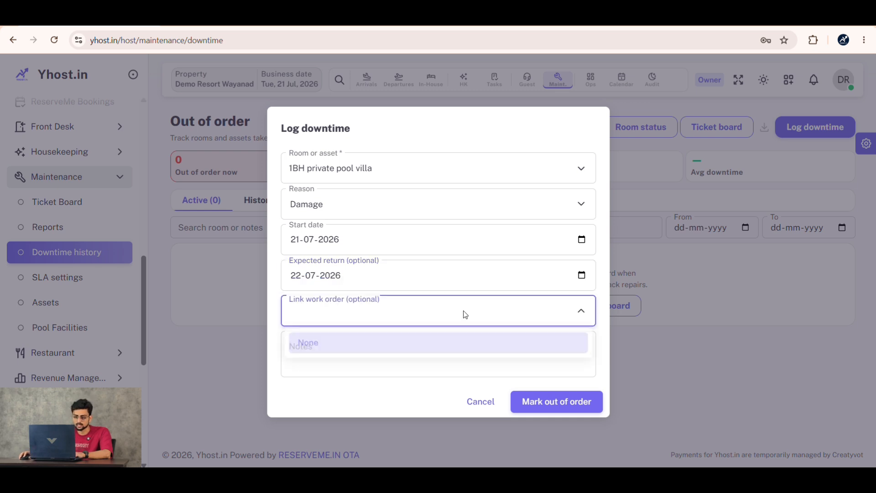
{"action": "left_click", "coordinate": [454, 342]}
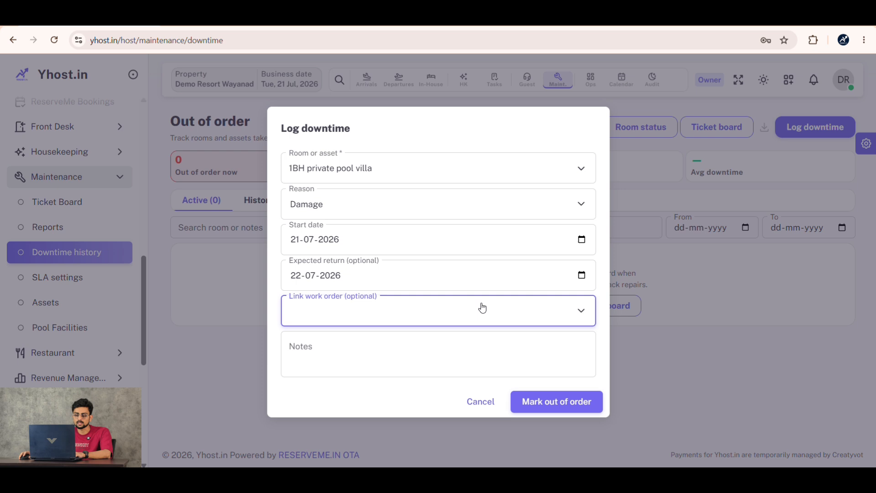
{"action": "left_click", "coordinate": [566, 410]}
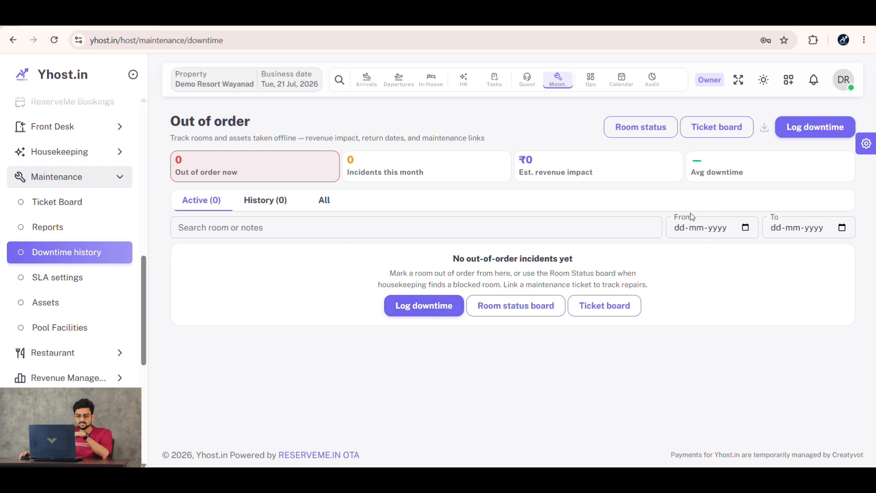
Examine the maintenance SLA settings, including the active response targets, the SLA explanation, and the editable response hours per priority
{"action": "left_click", "coordinate": [68, 277]}
{"action": "scroll", "coordinate": [552, 274], "scroll_direction": "down", "scroll_amount": 2}
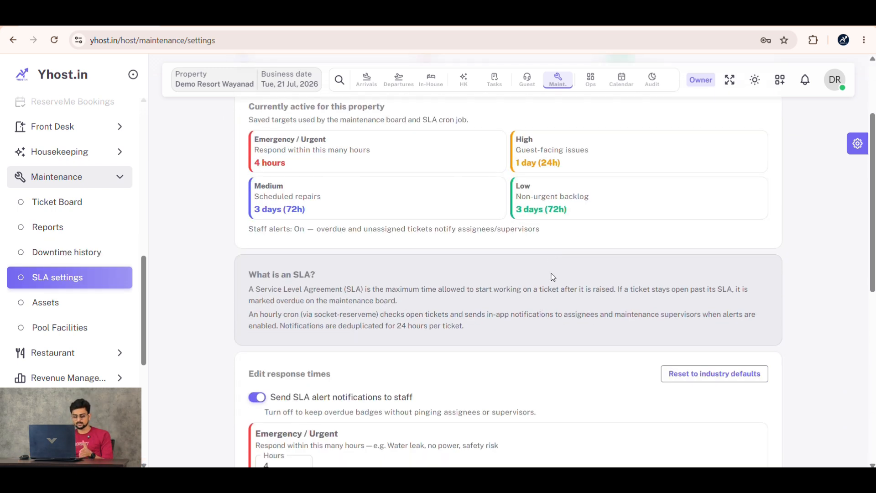
{"action": "scroll", "coordinate": [552, 274], "scroll_direction": "up", "scroll_amount": 3}
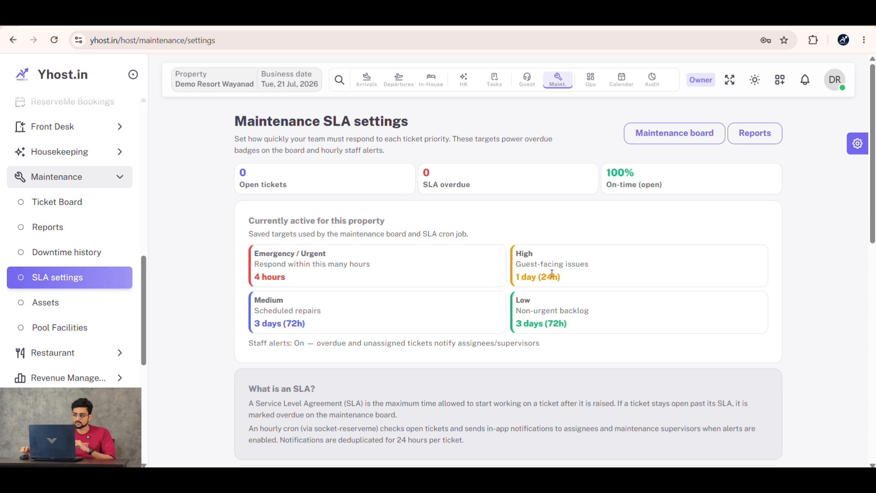
{"action": "scroll", "coordinate": [611, 235], "scroll_direction": "down", "scroll_amount": 8}
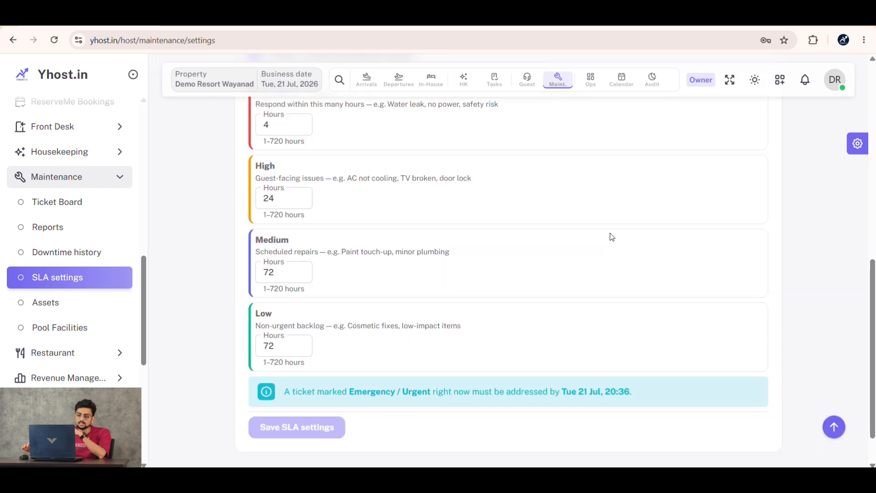
{"action": "scroll", "coordinate": [612, 237], "scroll_direction": "up", "scroll_amount": 2}
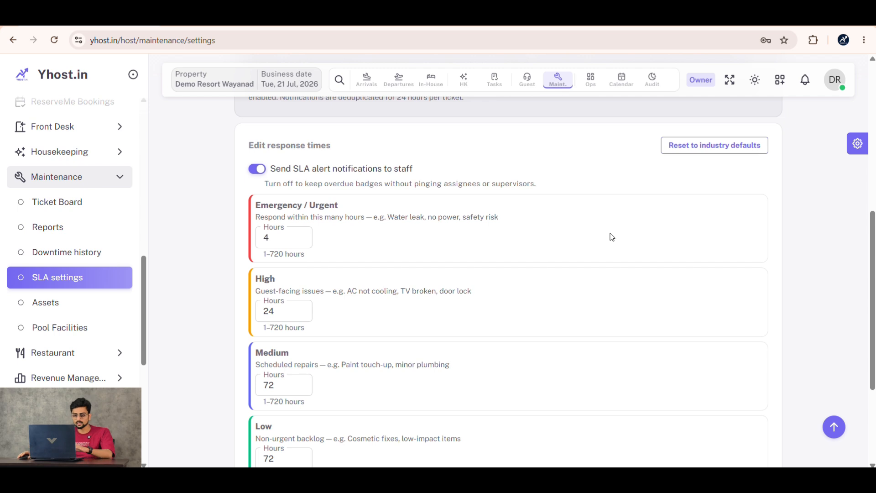
{"action": "scroll", "coordinate": [610, 238], "scroll_direction": "down", "scroll_amount": 1}
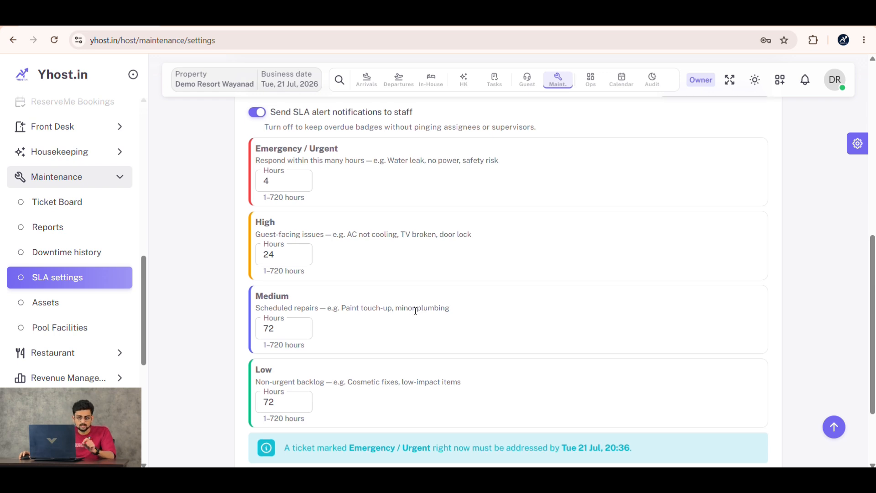
{"action": "scroll", "coordinate": [415, 308], "scroll_direction": "up", "scroll_amount": 1}
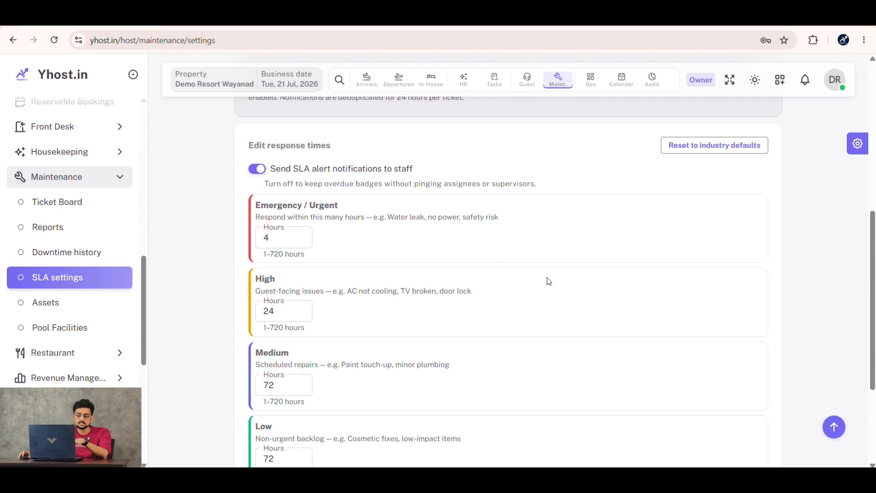
{"action": "scroll", "coordinate": [549, 282], "scroll_direction": "up", "scroll_amount": 1}
{"action": "scroll", "coordinate": [549, 282], "scroll_direction": "up", "scroll_amount": 1}
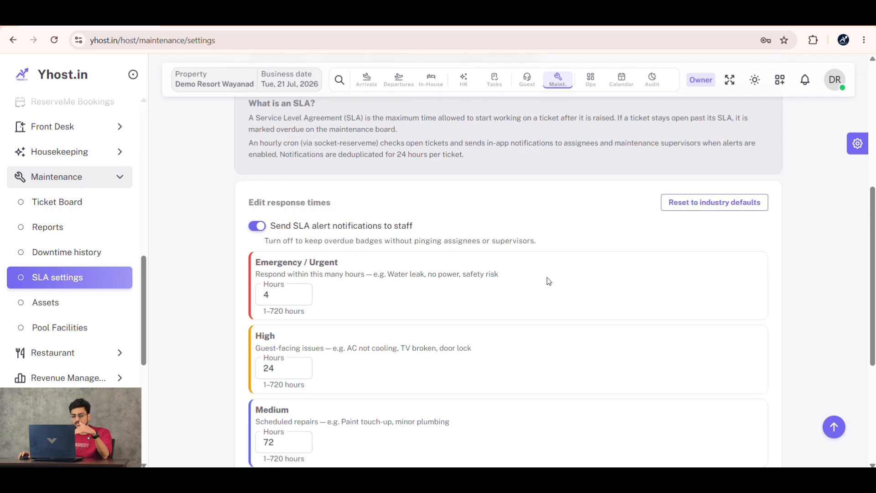
{"action": "scroll", "coordinate": [549, 282], "scroll_direction": "up", "scroll_amount": 4}
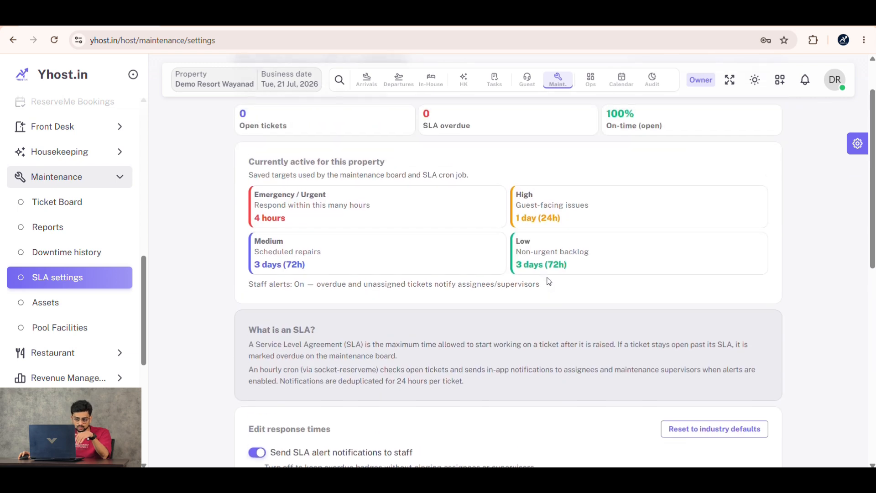
{"action": "scroll", "coordinate": [549, 282], "scroll_direction": "up", "scroll_amount": 1}
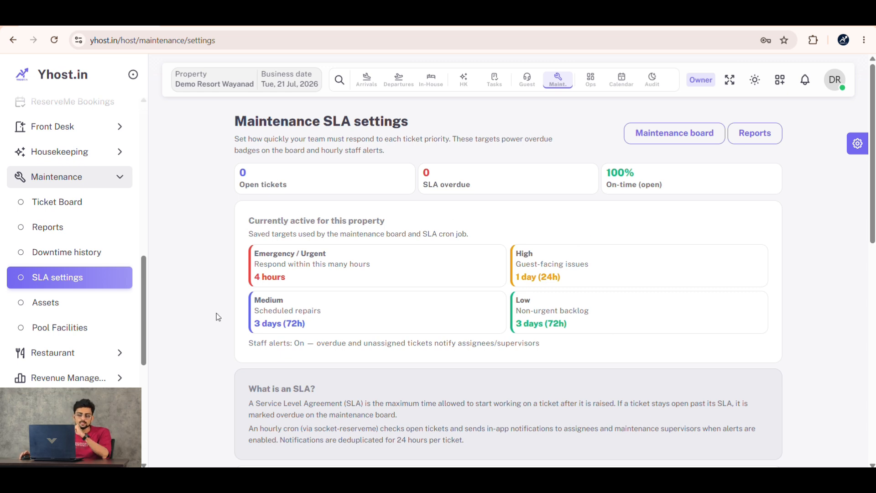
Open the maintenance assets and review the equipment register
{"action": "left_click", "coordinate": [68, 307]}
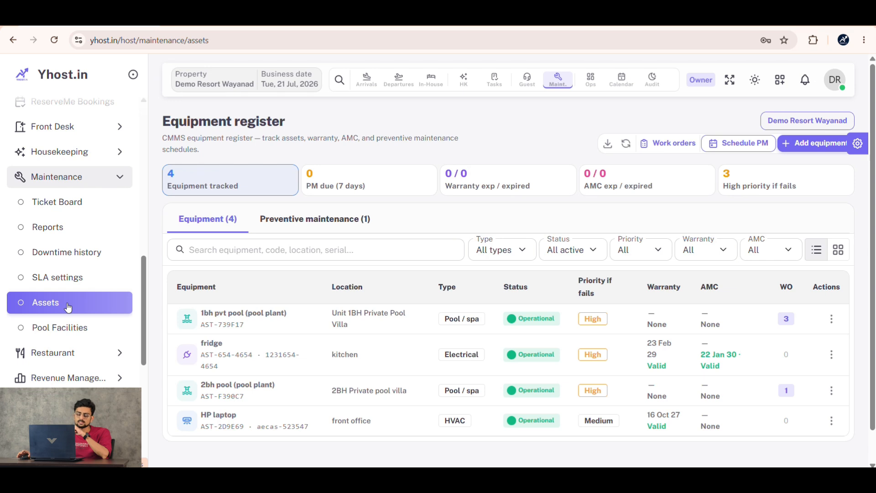
{"action": "scroll", "coordinate": [480, 256], "scroll_direction": "down", "scroll_amount": 1}
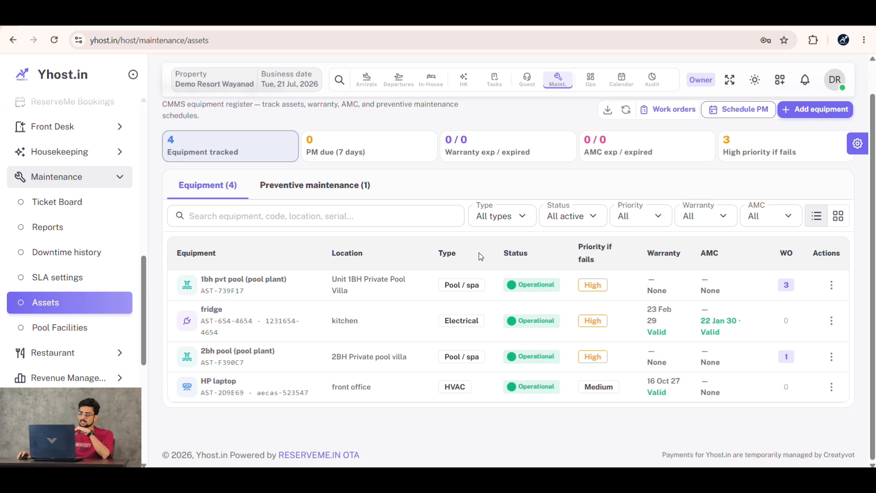
Start a new equipment entry of type HVAC with the failure impact Low — guest stay usually unaffected
{"action": "left_click", "coordinate": [815, 119]}
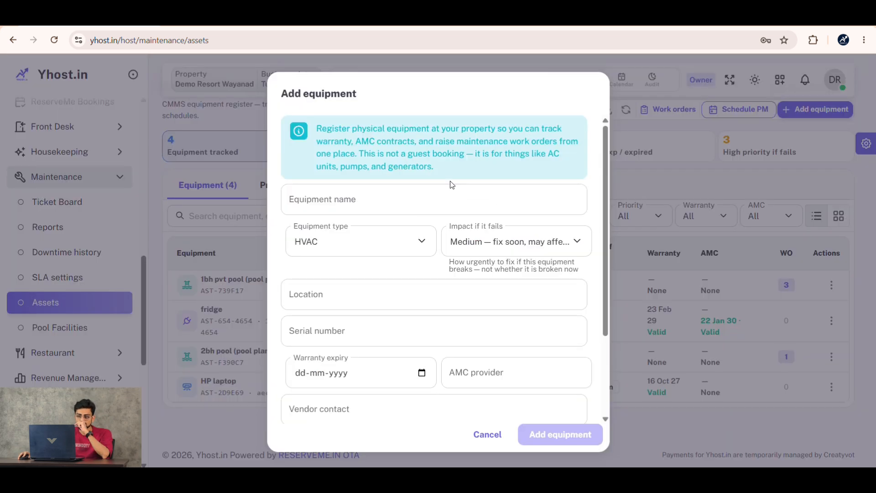
{"action": "left_click", "coordinate": [380, 205]}
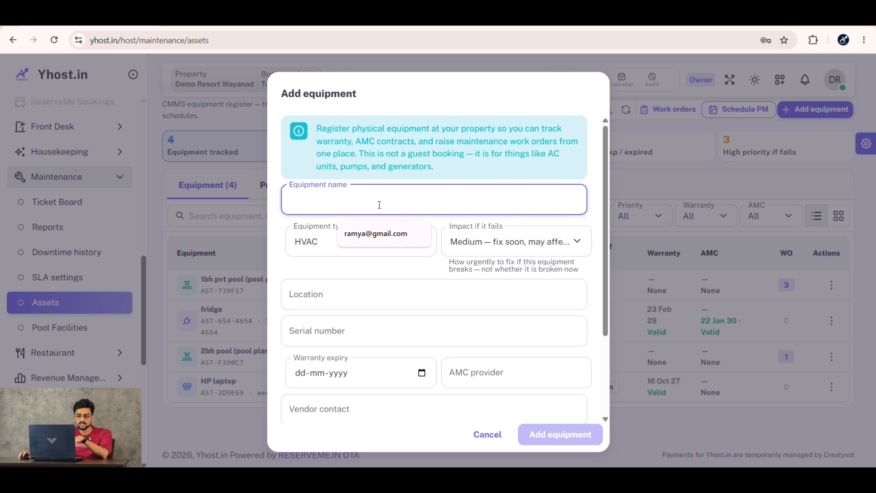
{"action": "left_click", "coordinate": [323, 247]}
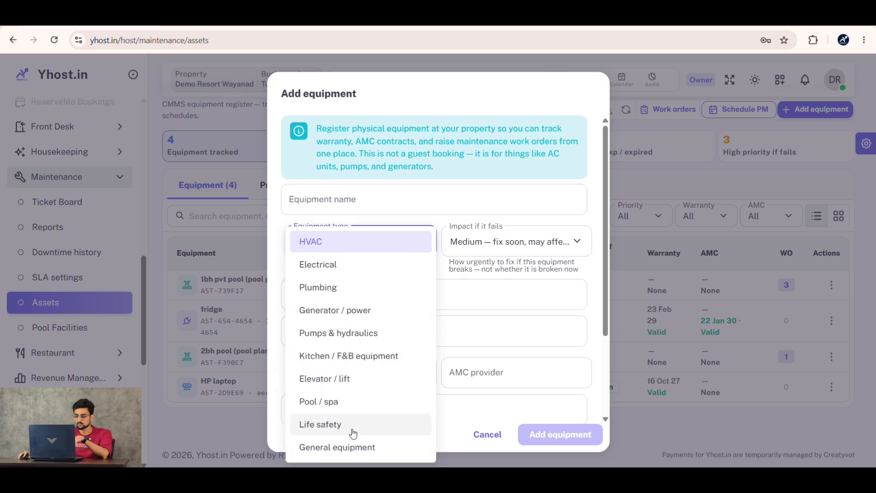
{"action": "left_click", "coordinate": [494, 249]}
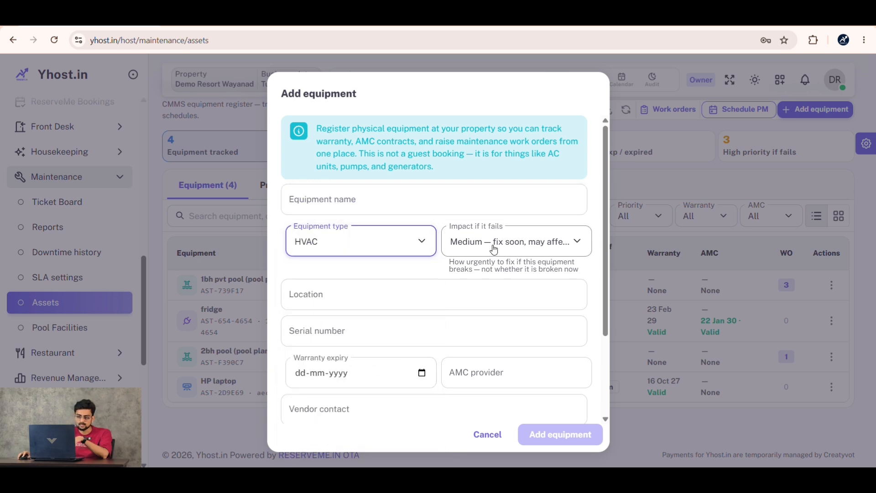
{"action": "left_click", "coordinate": [496, 248]}
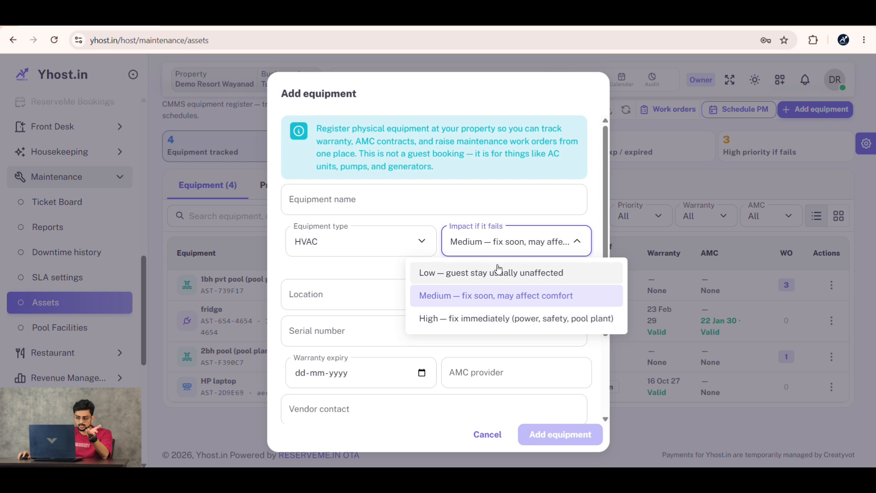
{"action": "left_click", "coordinate": [519, 274]}
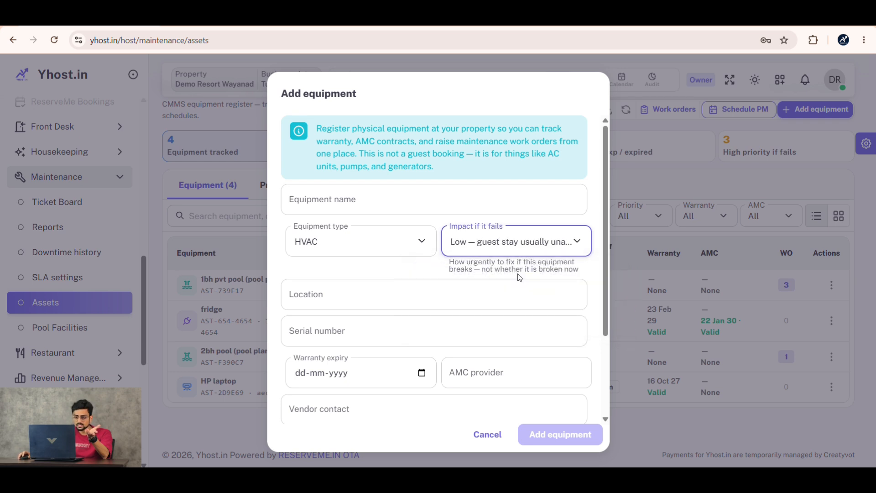
Set the equipment location to Cave Room, check the serial, warranty, AMC, vendor and notes fields, and discard the entry
{"action": "scroll", "coordinate": [386, 275], "scroll_direction": "down", "scroll_amount": 3}
{"action": "left_click", "coordinate": [360, 181]}
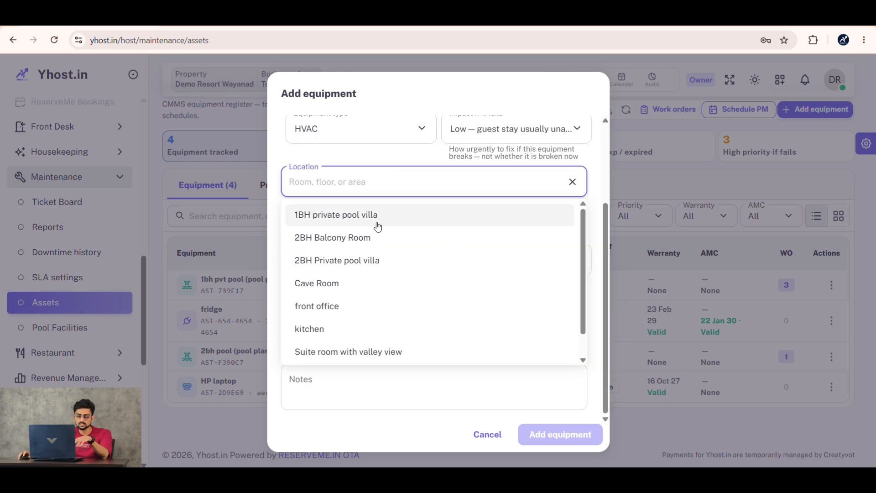
{"action": "left_click", "coordinate": [387, 283]}
{"action": "left_click", "coordinate": [311, 215]}
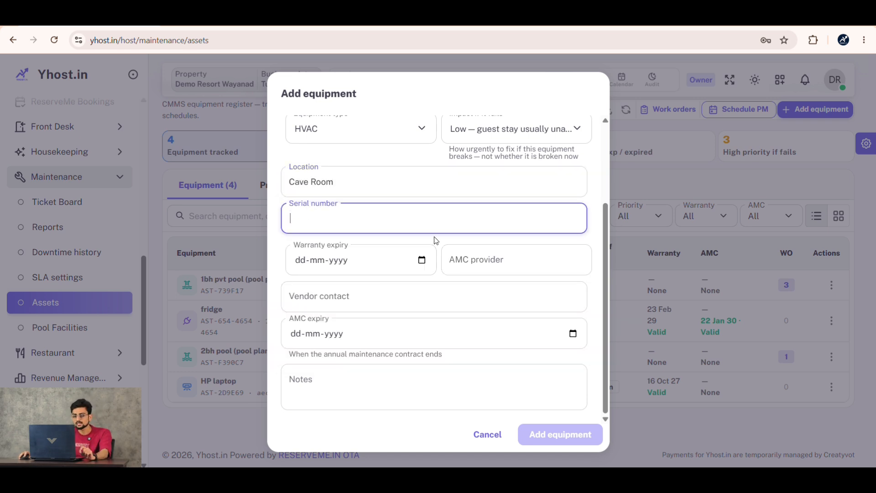
{"action": "left_click", "coordinate": [301, 261]}
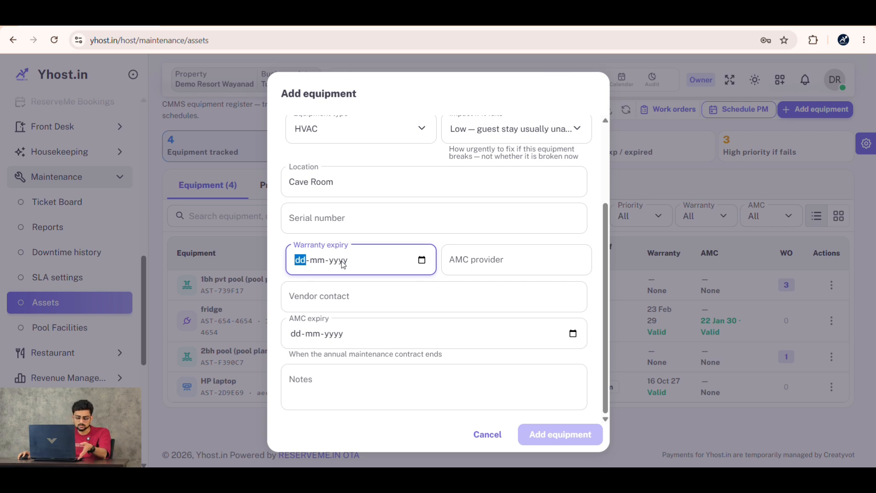
{"action": "left_click", "coordinate": [482, 263]}
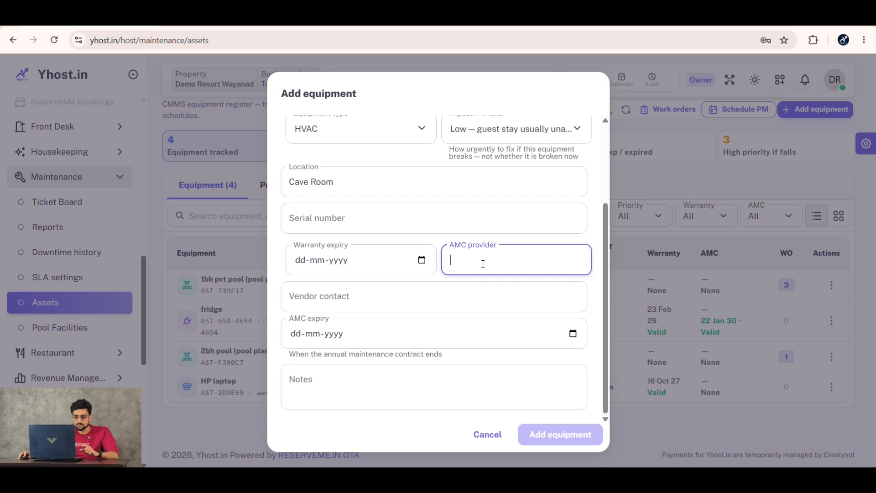
{"action": "left_click", "coordinate": [385, 286]}
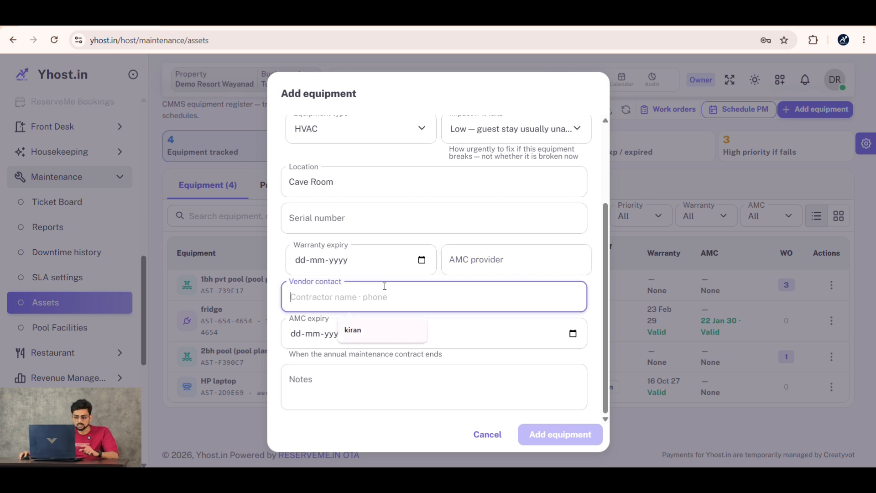
{"action": "left_click", "coordinate": [302, 344]}
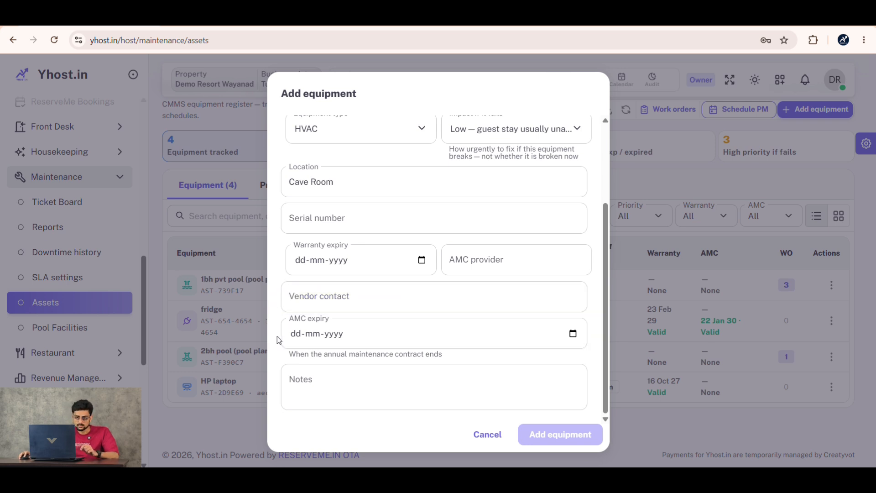
{"action": "left_click", "coordinate": [452, 389]}
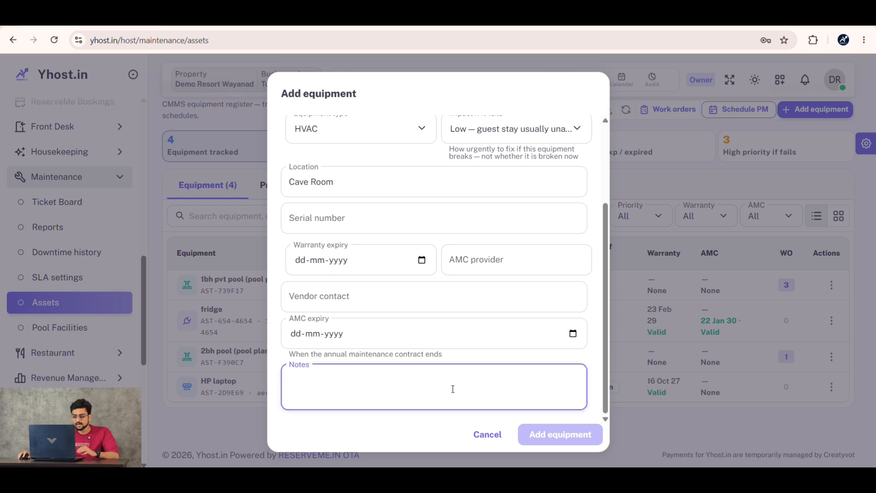
{"action": "left_click", "coordinate": [487, 439]}
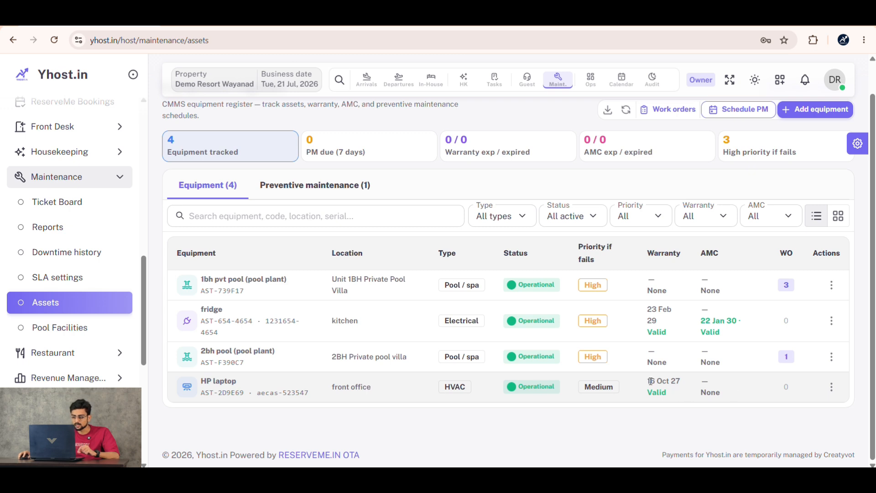
Check the warranty date of the HP laptop in the equipment register
{"action": "mouse_move", "coordinate": [651, 381]}
{"action": "left_mouse_down"}
{"action": "mouse_move", "coordinate": [687, 385]}
{"action": "mouse_move", "coordinate": [648, 379]}
{"action": "left_mouse_up"}
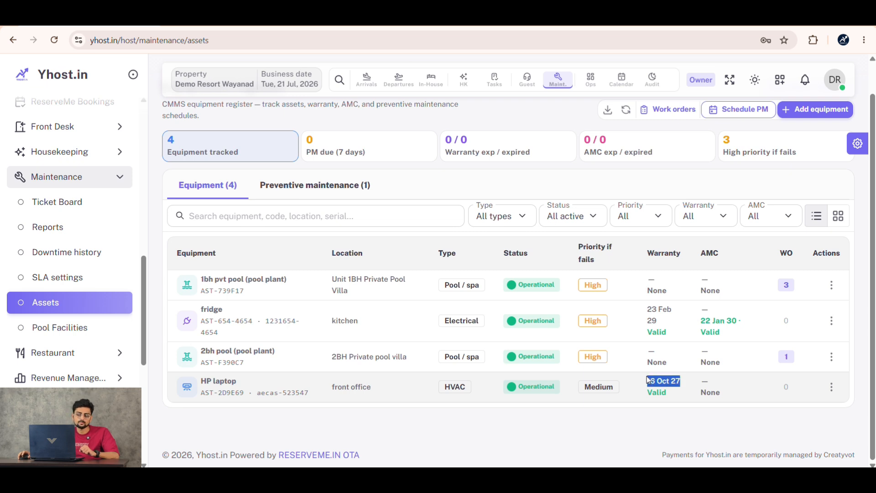
{"action": "left_click", "coordinate": [685, 388]}
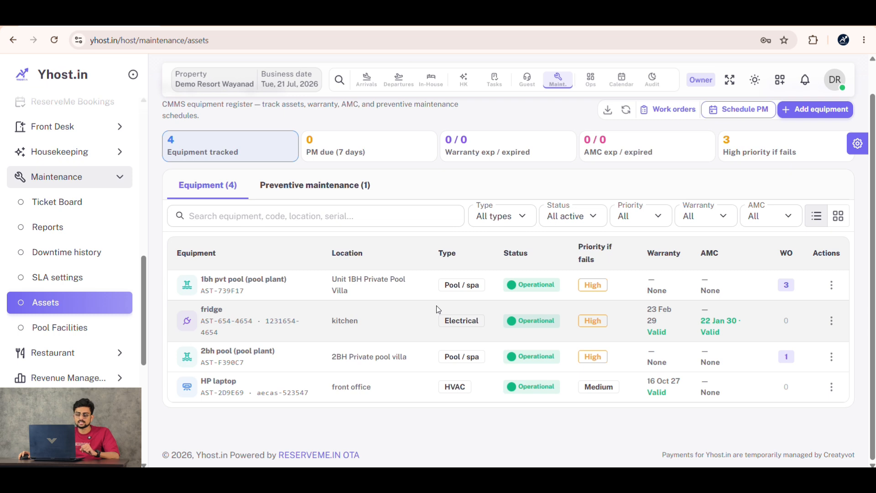
Review the pool facilities page, including the compliance summary, each pool's chemistry readings and the recent chemical logs
{"action": "scroll", "coordinate": [438, 310], "scroll_direction": "up", "scroll_amount": 1}
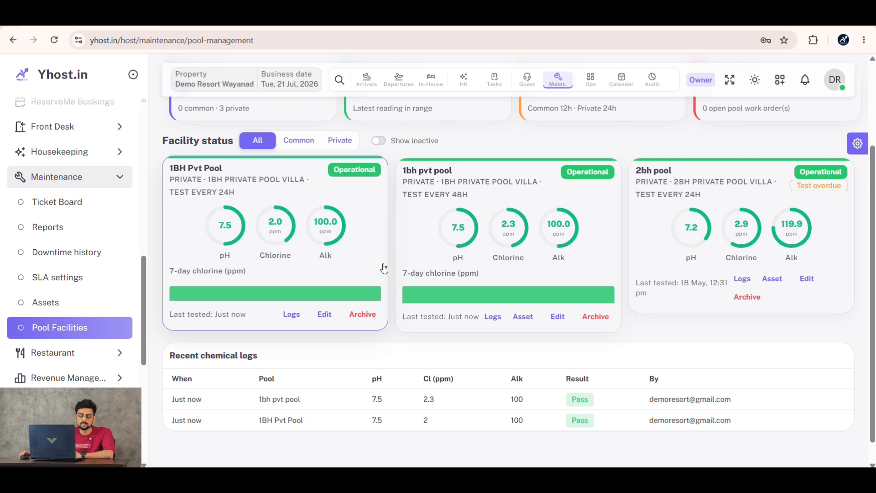
{"action": "scroll", "coordinate": [327, 289], "scroll_direction": "up", "scroll_amount": 3}
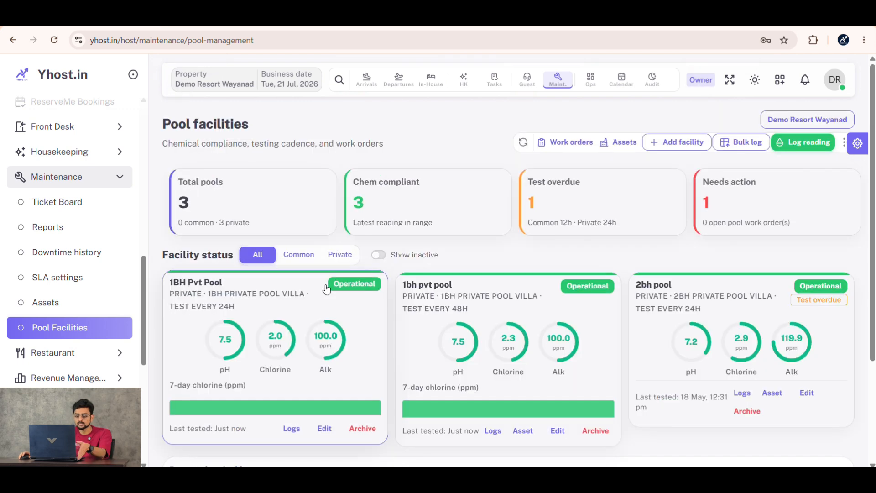
{"action": "scroll", "coordinate": [327, 289], "scroll_direction": "down", "scroll_amount": 3}
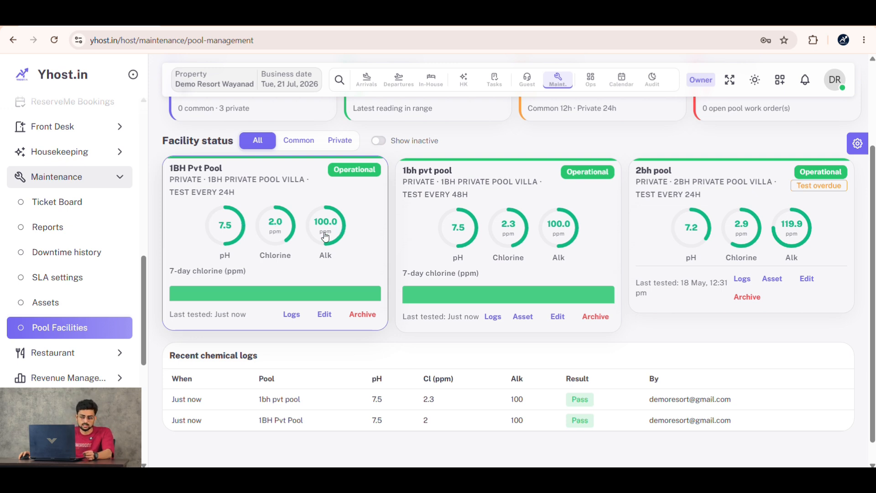
{"action": "scroll", "coordinate": [325, 233], "scroll_direction": "up", "scroll_amount": 3}
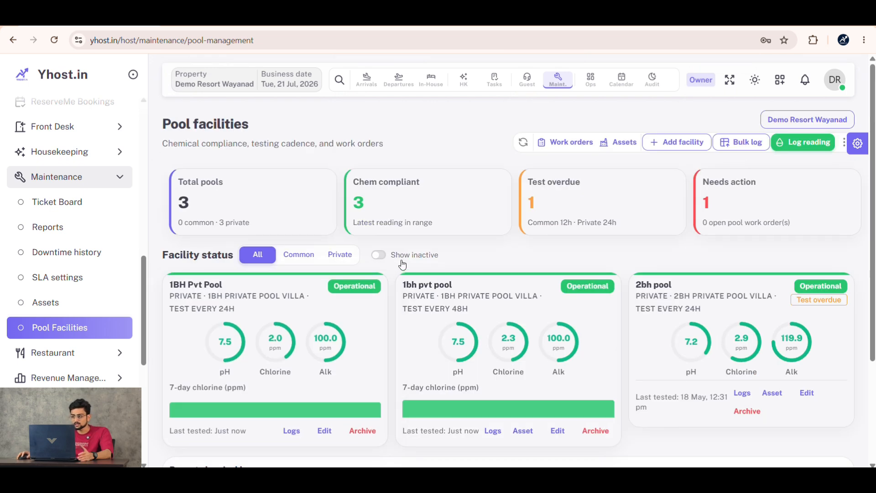
Start a chemistry log for 1BH Pvt Pool (1BH private pool villa) and check the standard pool ranges
{"action": "left_click", "coordinate": [815, 144]}
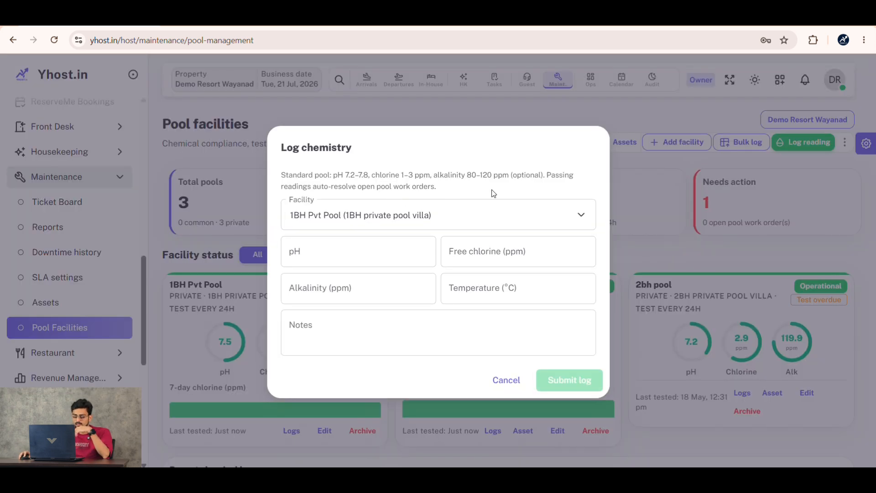
{"action": "left_click", "coordinate": [389, 219]}
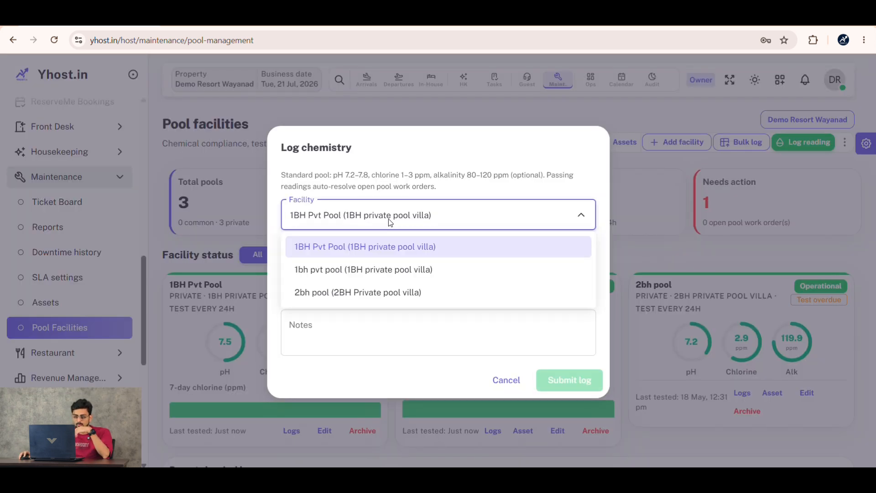
{"action": "left_click", "coordinate": [388, 247]}
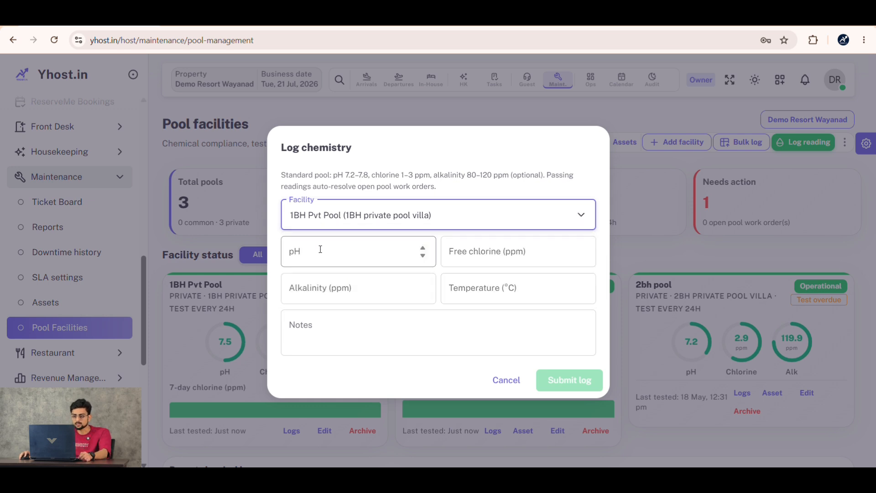
{"action": "left_click_drag", "start_coordinate": [289, 175], "coordinate": [580, 176]}
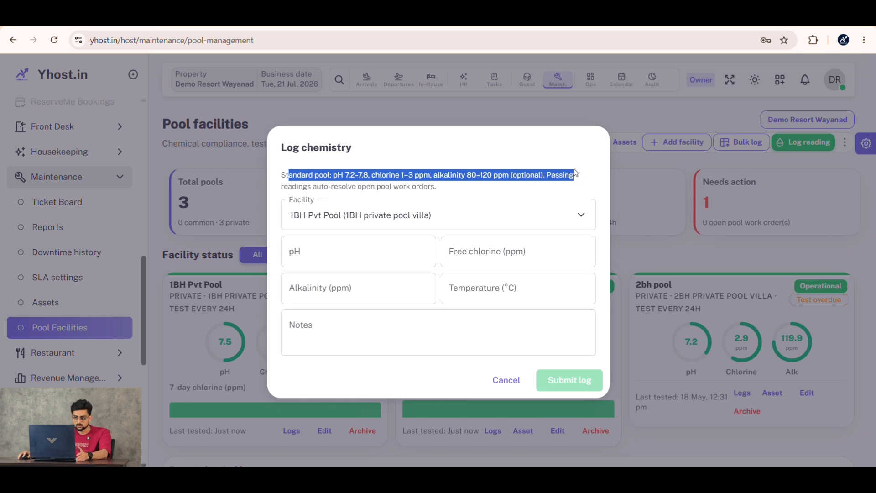
{"action": "left_click", "coordinate": [432, 189]}
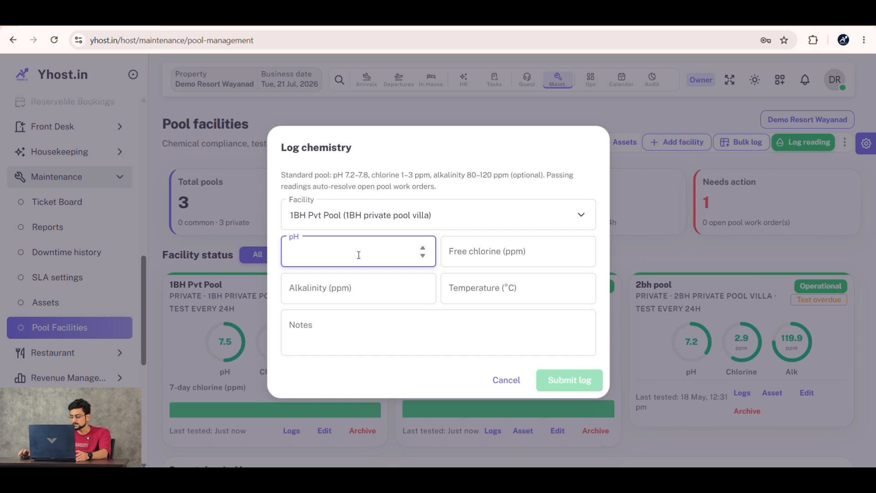
Enter pH 7.5, free chlorine 2 ppm and alkalinity 100 ppm, and submit the pool's chemistry log
{"action": "type", "text": ".5"}
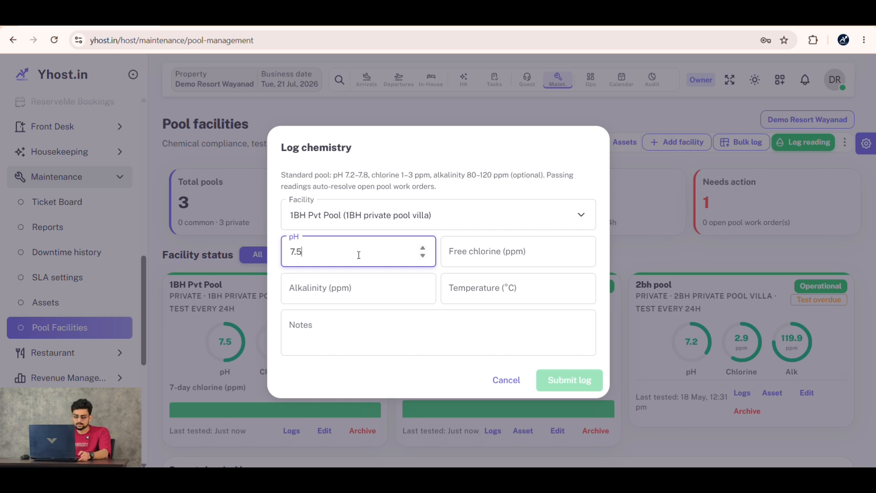
{"action": "key", "text": "Tab"}
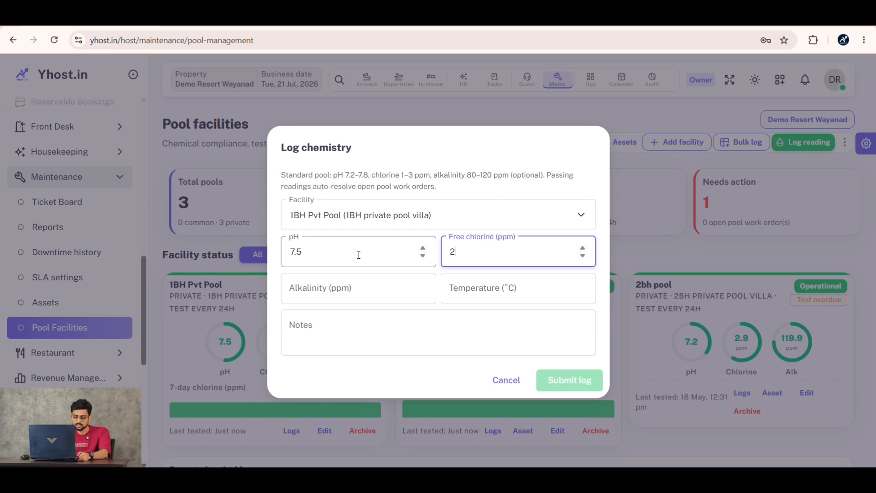
{"action": "key", "text": "Tab"}
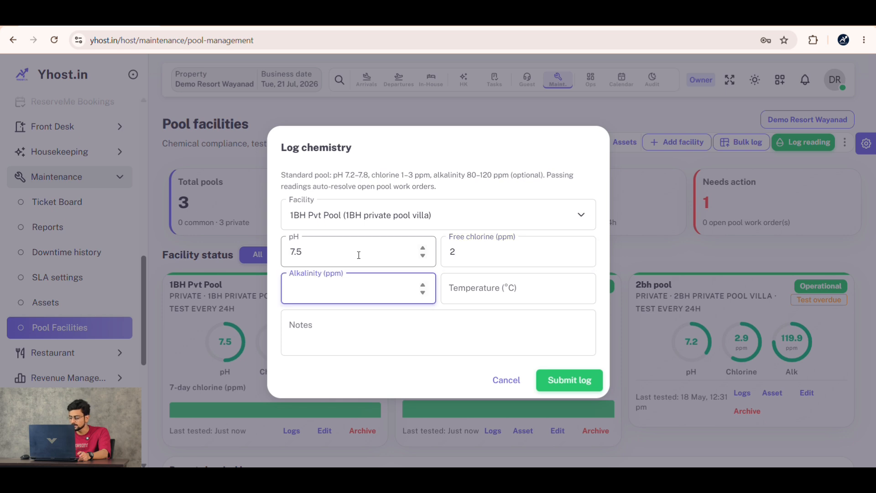
{"action": "type", "text": "100"}
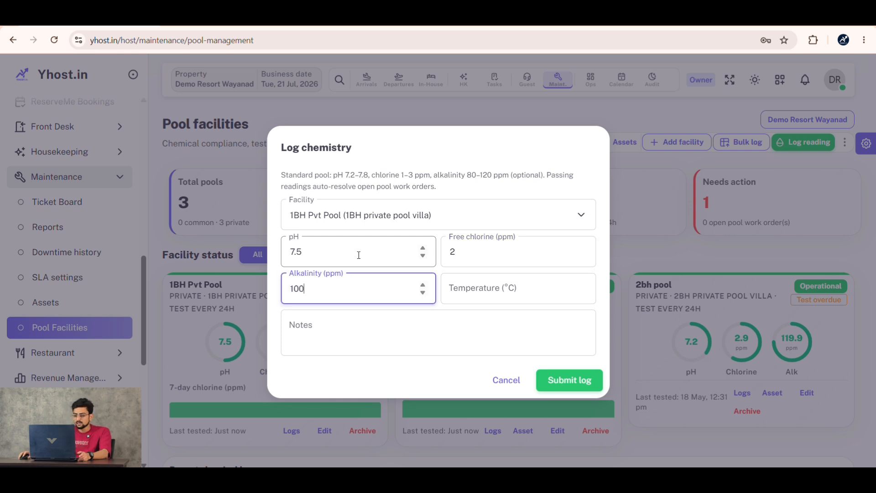
{"action": "left_click", "coordinate": [556, 347]}
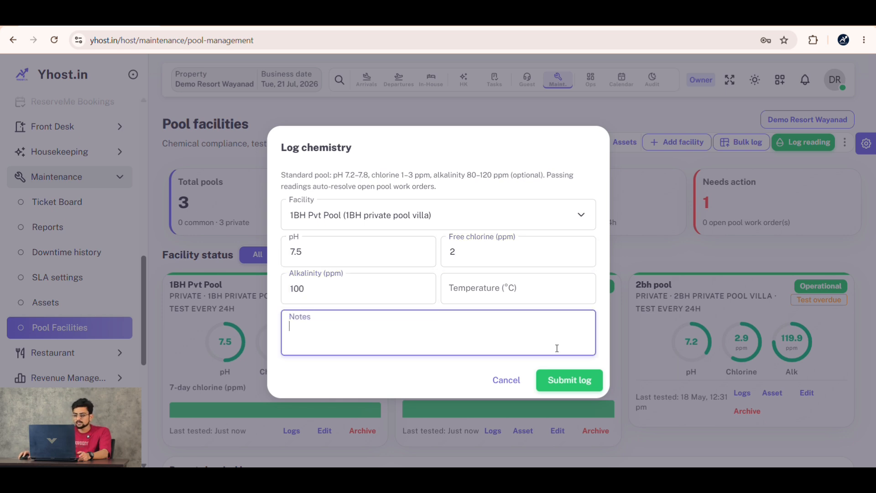
{"action": "left_click", "coordinate": [565, 379]}
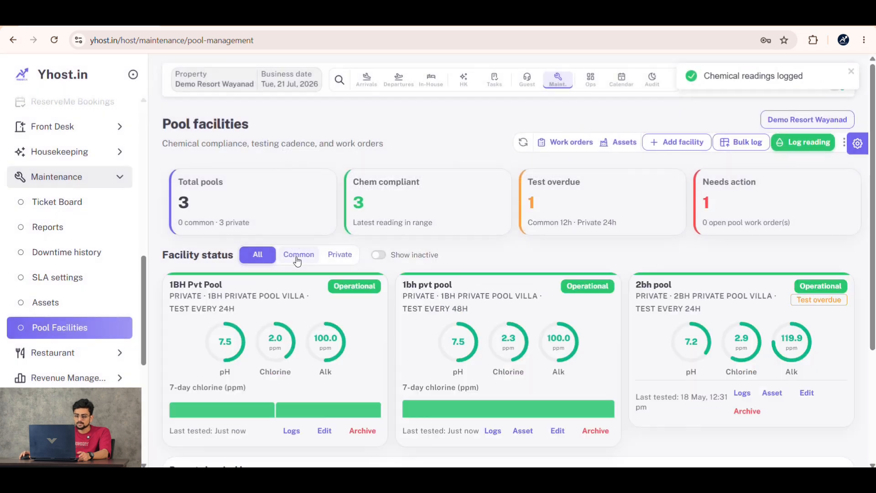
Review the newest 1BH Pvt Pool entry in the recent chemical logs
{"action": "scroll", "coordinate": [278, 270], "scroll_direction": "down", "scroll_amount": 4}
{"action": "left_click_drag", "start_coordinate": [181, 353], "coordinate": [773, 353]}
{"action": "left_click", "coordinate": [772, 352]}
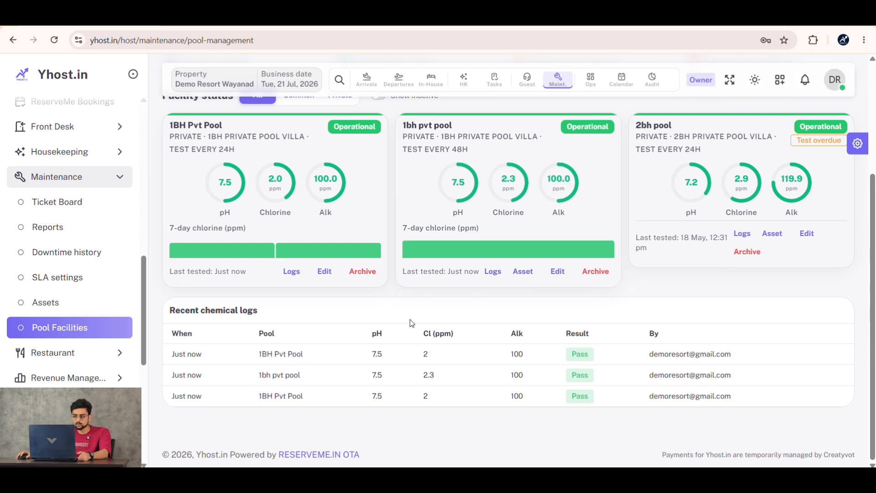
{"action": "left_click", "coordinate": [710, 148]}
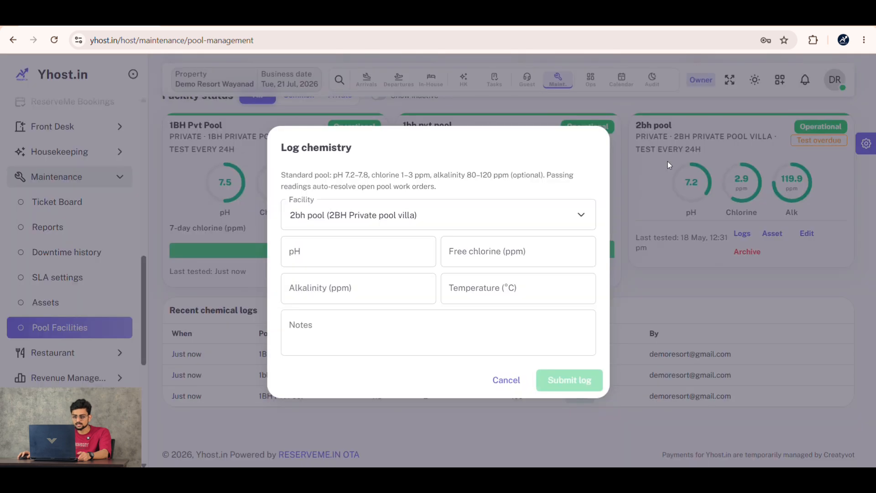
{"action": "left_click", "coordinate": [361, 252]}
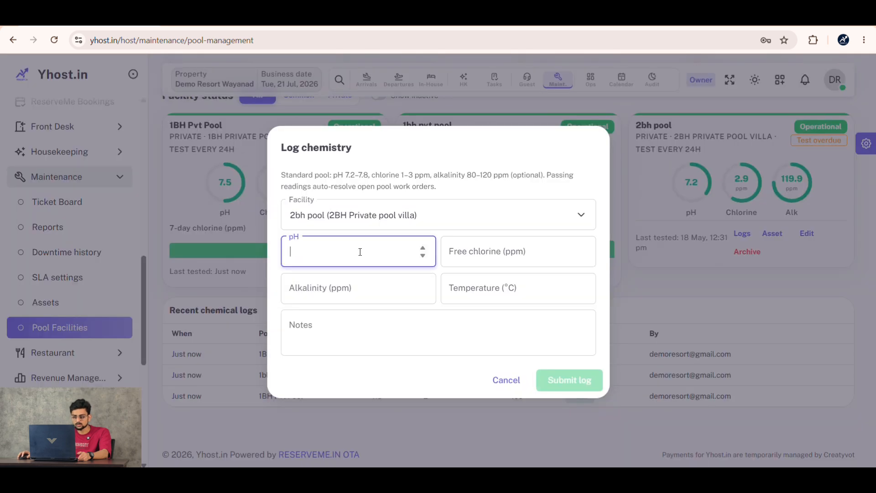
{"action": "left_click", "coordinate": [508, 381]}
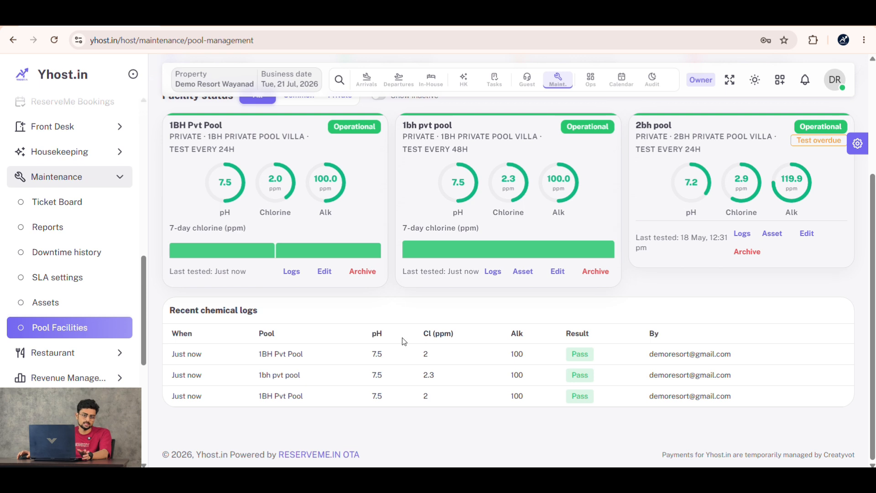
Check the additional pool facilities actions for a way to export the chemistry logs, and collapse the Maintenance section
{"action": "scroll", "coordinate": [411, 333], "scroll_direction": "up", "scroll_amount": 4}
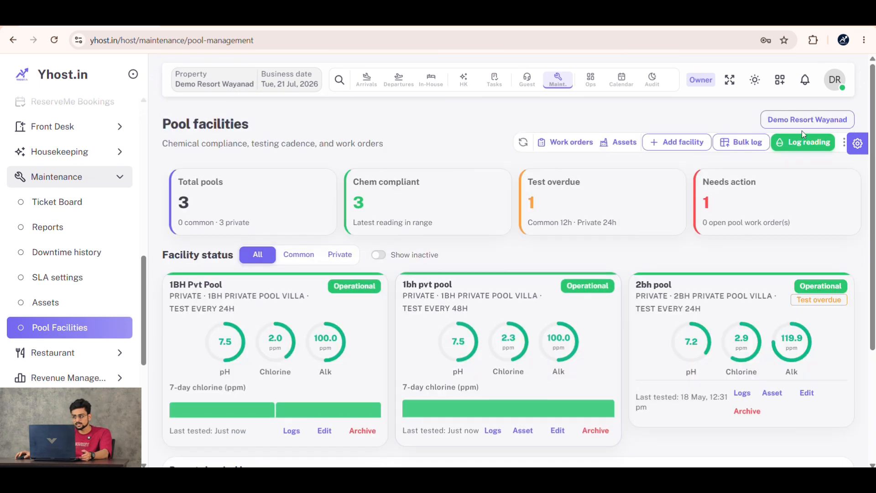
{"action": "left_click", "coordinate": [845, 145]}
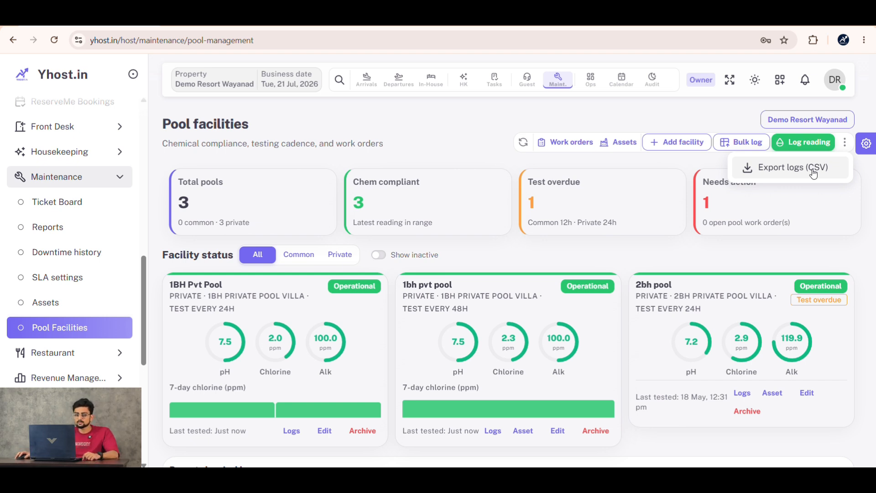
{"action": "left_click", "coordinate": [842, 146]}
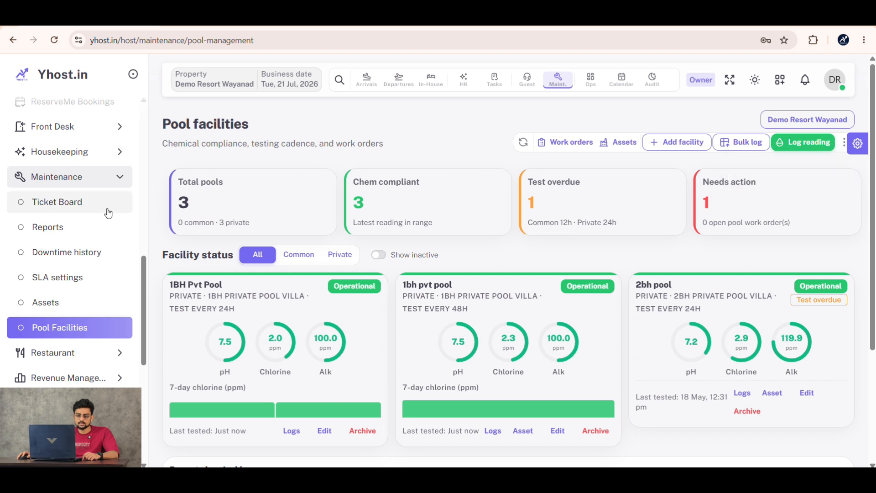
{"action": "left_click", "coordinate": [78, 178]}
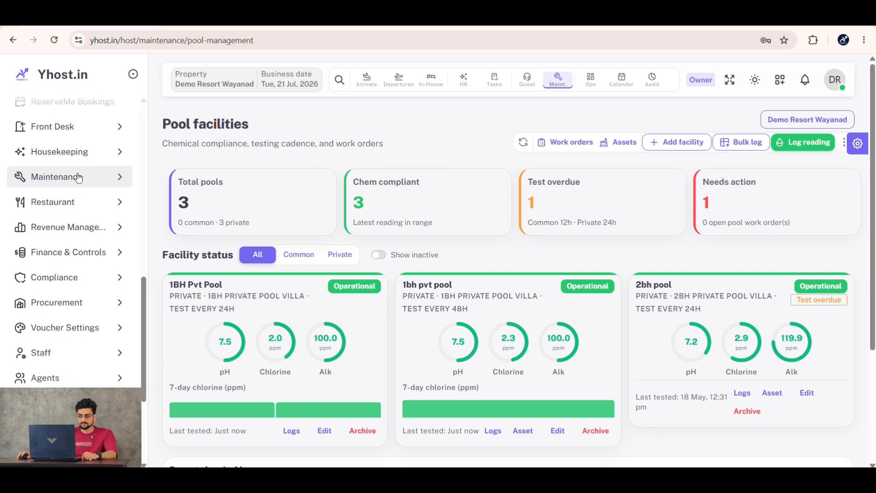